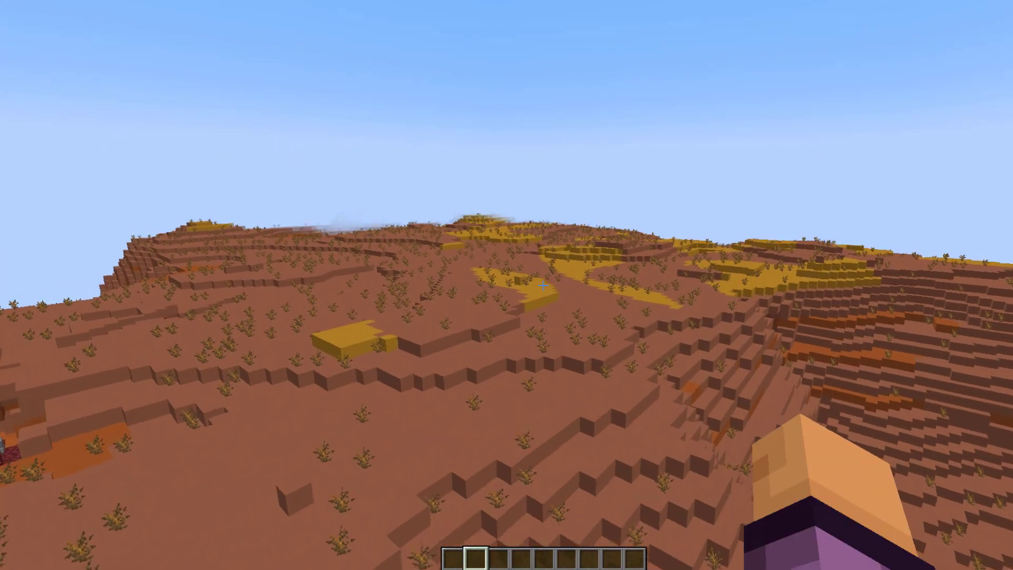
{"action": "key", "text": "w"}
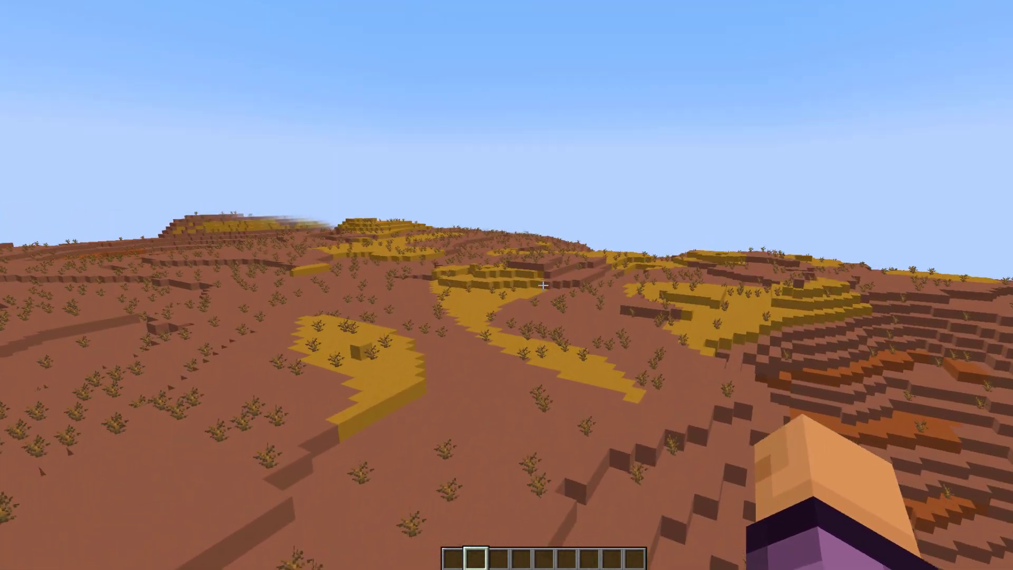
{"action": "key", "text": "shift"}
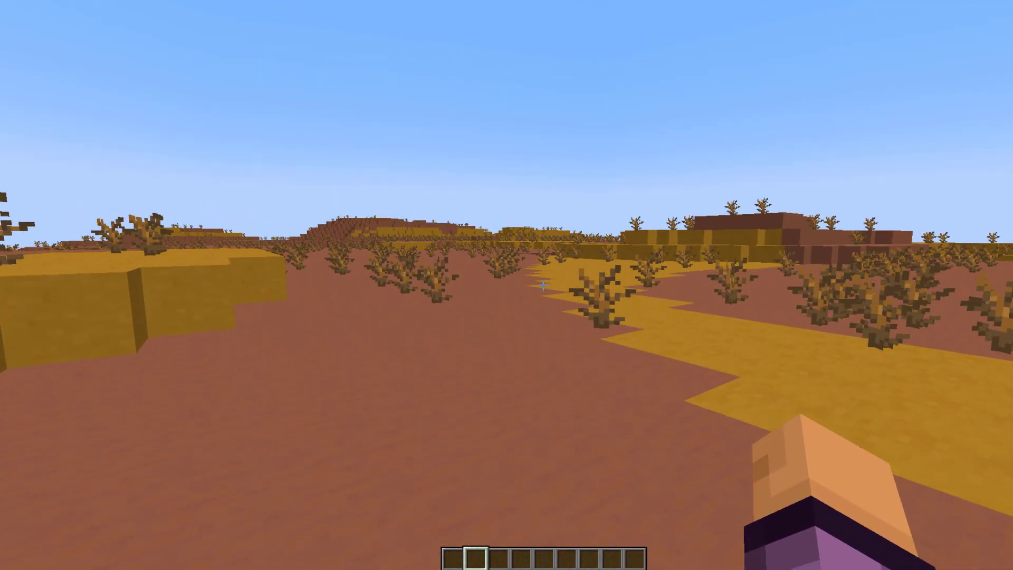
{"action": "key", "text": "w"}
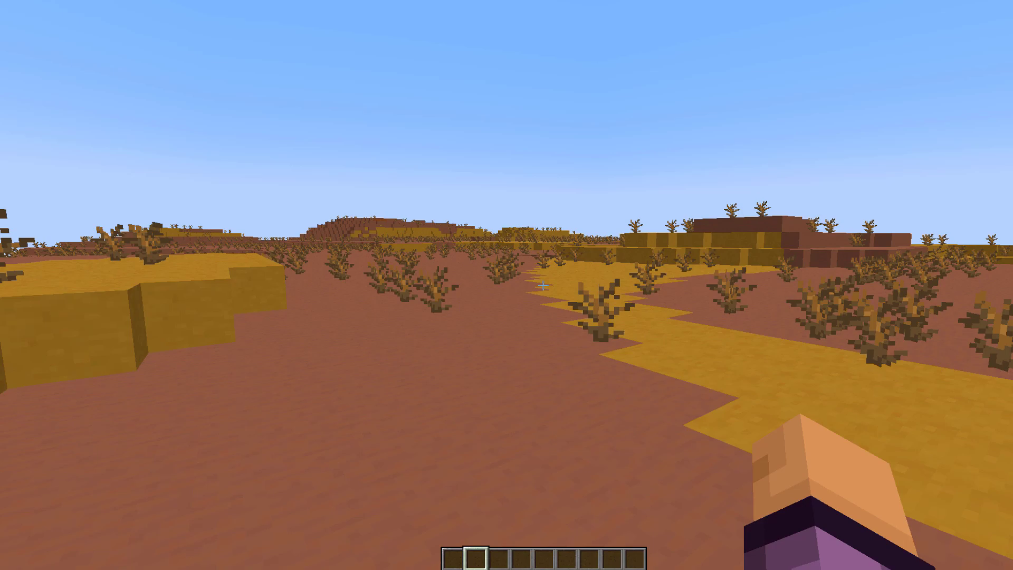
Look through the chat history's image links and preview the hidden winky-tongue.png picture from its Show Image entry.
{"action": "key", "text": "t"}
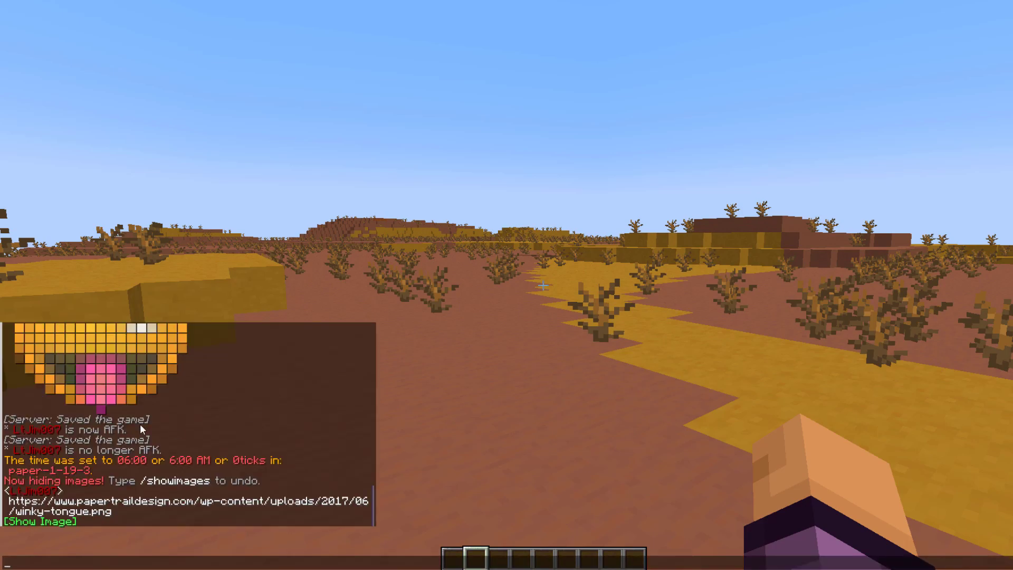
{"action": "scroll", "coordinate": [141, 423], "scroll_direction": "up", "scroll_amount": 5}
{"action": "scroll", "coordinate": [135, 413], "scroll_direction": "up", "scroll_amount": 10}
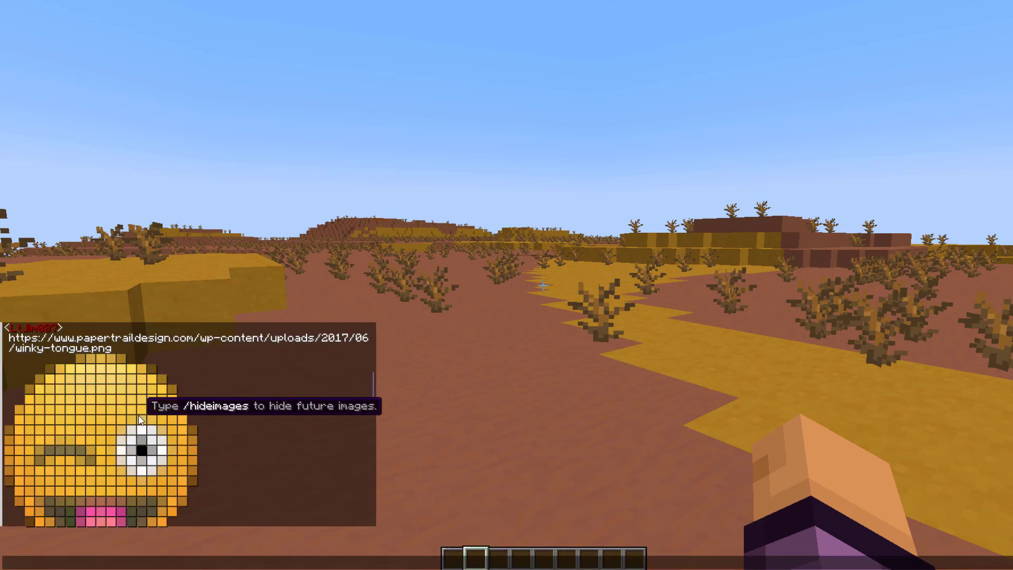
{"action": "scroll", "coordinate": [163, 396], "scroll_direction": "down", "scroll_amount": 2}
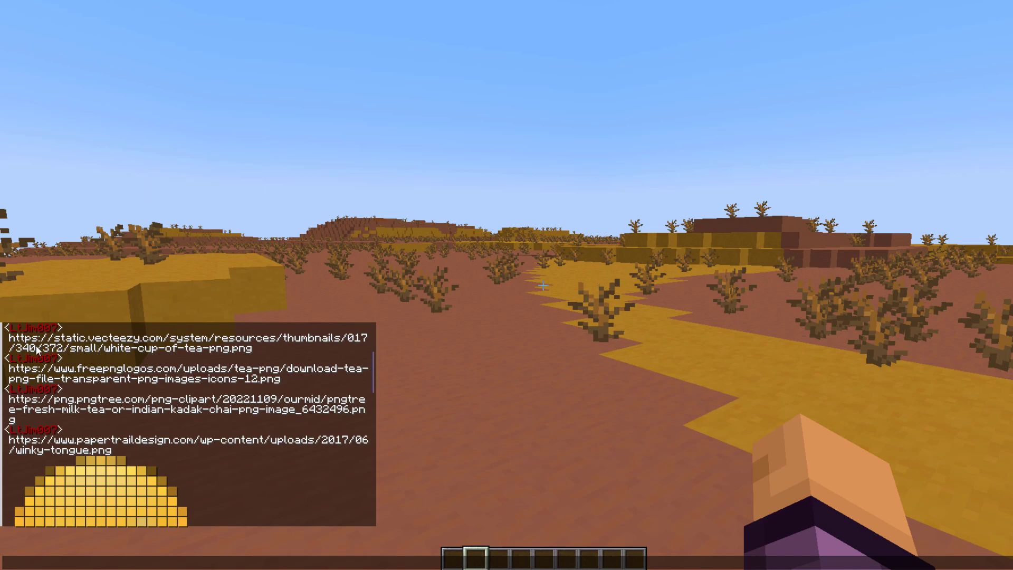
{"action": "scroll", "coordinate": [138, 434], "scroll_direction": "down", "scroll_amount": 5}
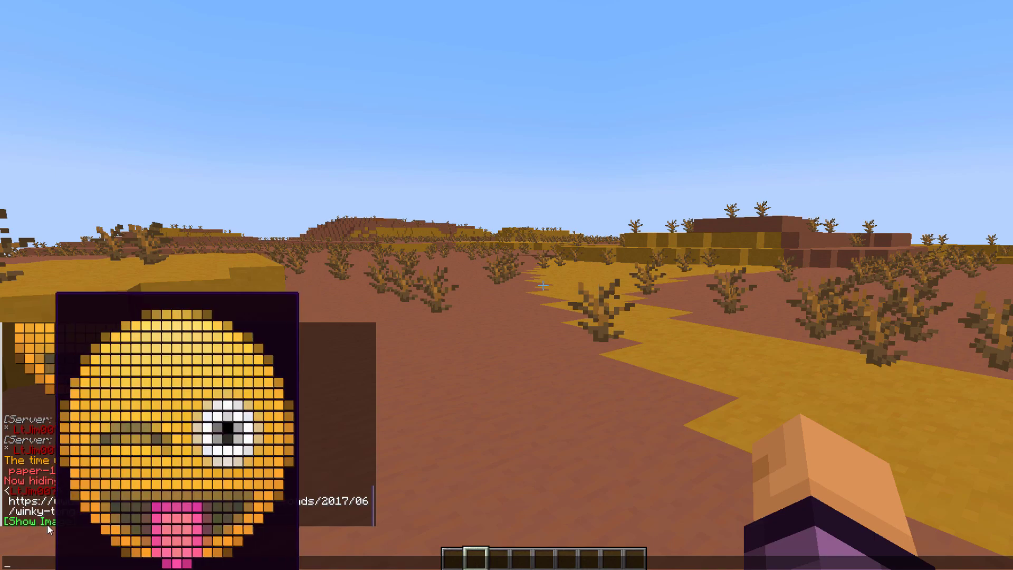
{"action": "key", "text": "Escape"}
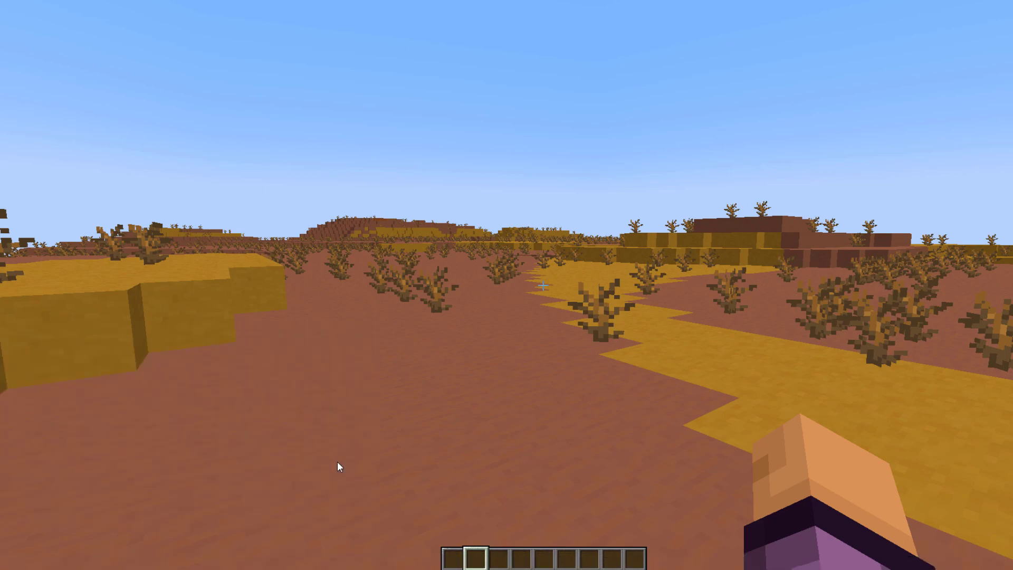
Turn chat images back on with the /showimages command.
{"action": "key", "text": "slash"}
{"action": "type", "text": "showi"}
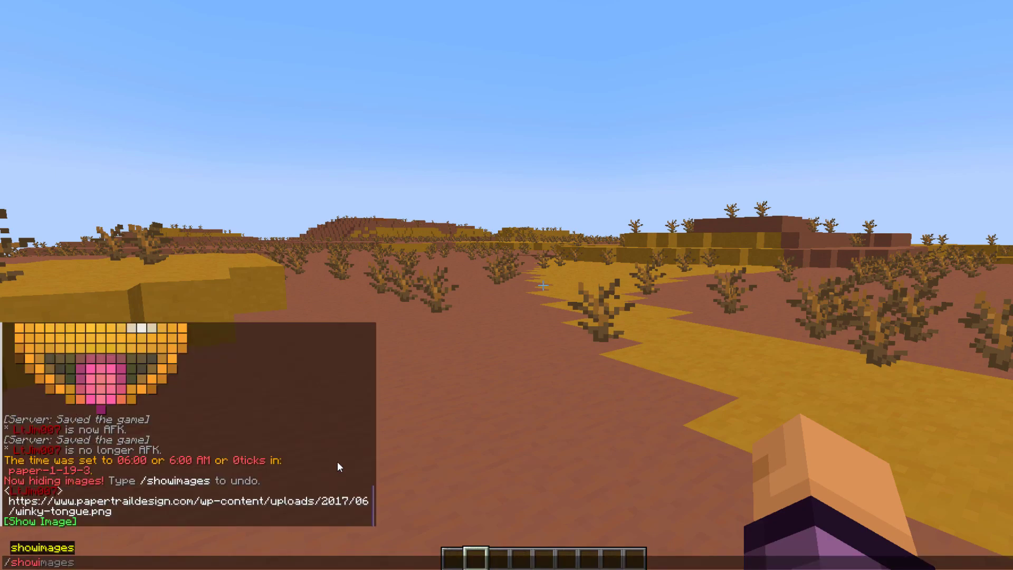
{"action": "key", "text": "Tab"}
{"action": "key", "text": "Return"}
Resend the earlier papertraildesign.com winky-tongue.png link in chat and view the rendered image.
{"action": "key", "text": "t"}
{"action": "key", "text": "Up"}
{"action": "key", "text": "Up"}
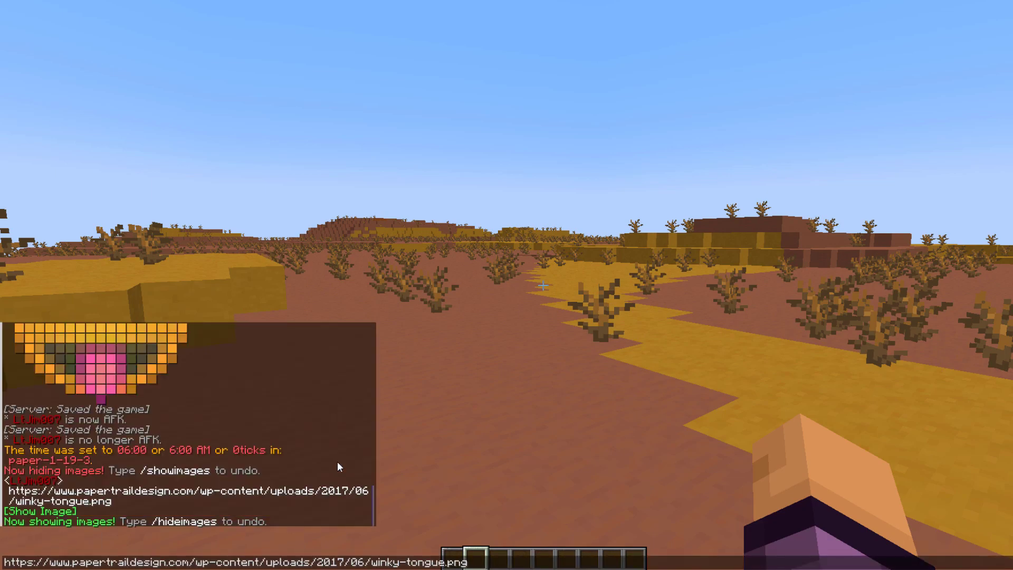
{"action": "key", "text": "Escape"}
{"action": "key", "text": "t"}
{"action": "scroll", "coordinate": [338, 467], "scroll_direction": "up", "scroll_amount": 10}
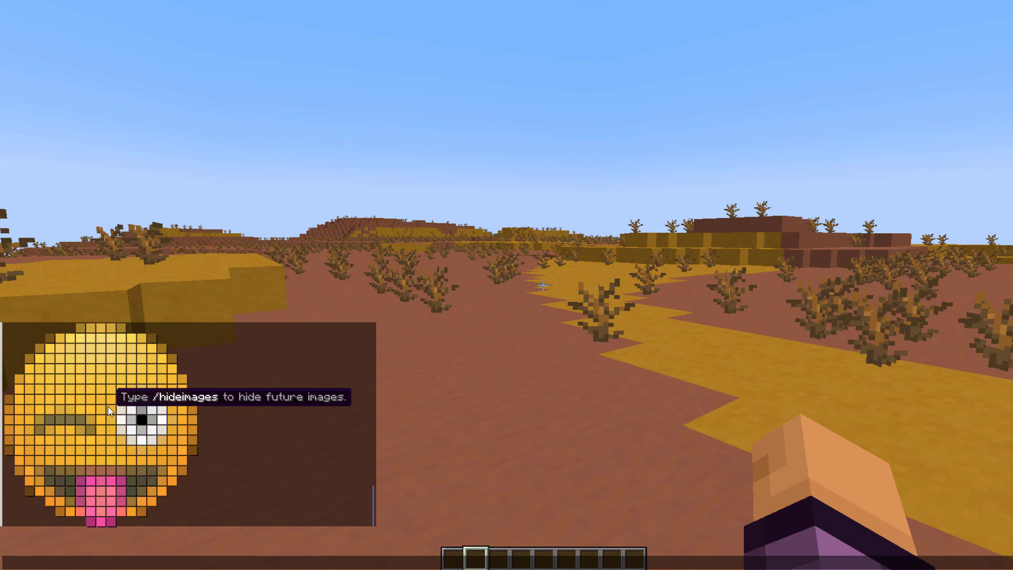
{"action": "type", "text": "/hideimages"}
{"action": "key", "text": "Return"}
{"action": "key", "text": "w"}
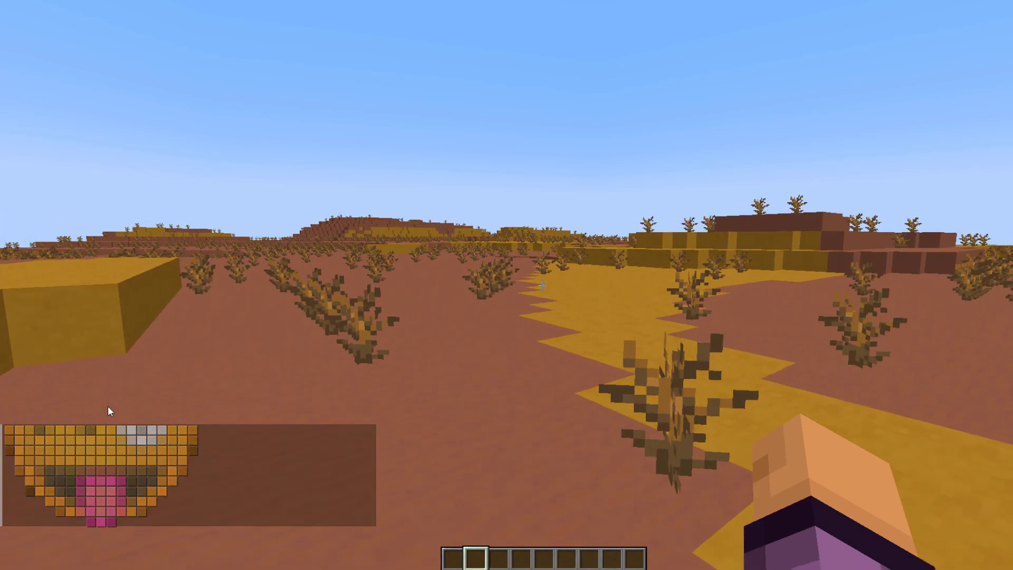
{"action": "key", "text": "w"}
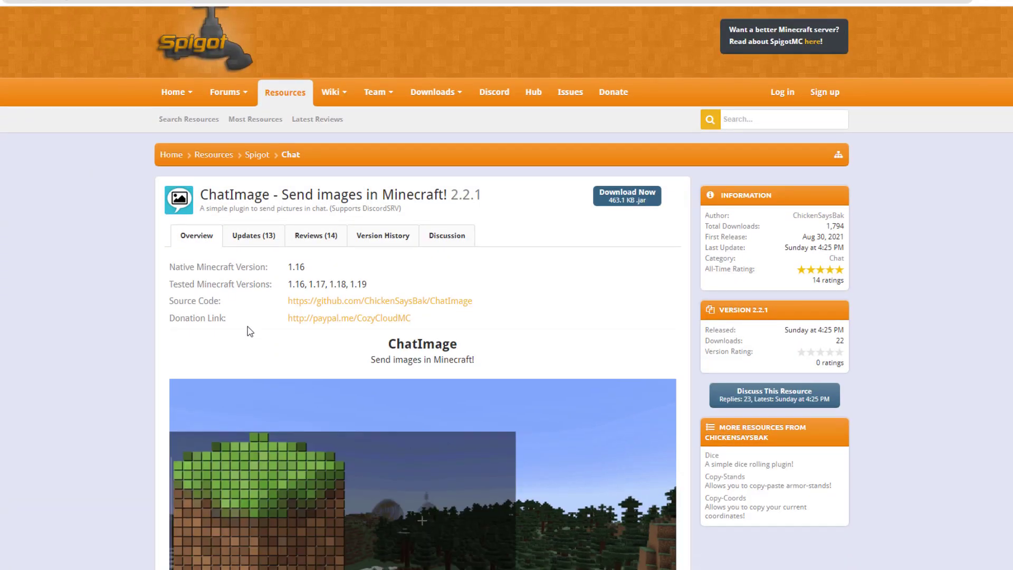
Switch to the ChatImage plugin page on SpigotMC and read its Features and the Simple versus Smooth rendering options.
{"action": "scroll", "coordinate": [248, 325], "scroll_direction": "down", "scroll_amount": 5}
{"action": "scroll", "coordinate": [378, 309], "scroll_direction": "up", "scroll_amount": 1}
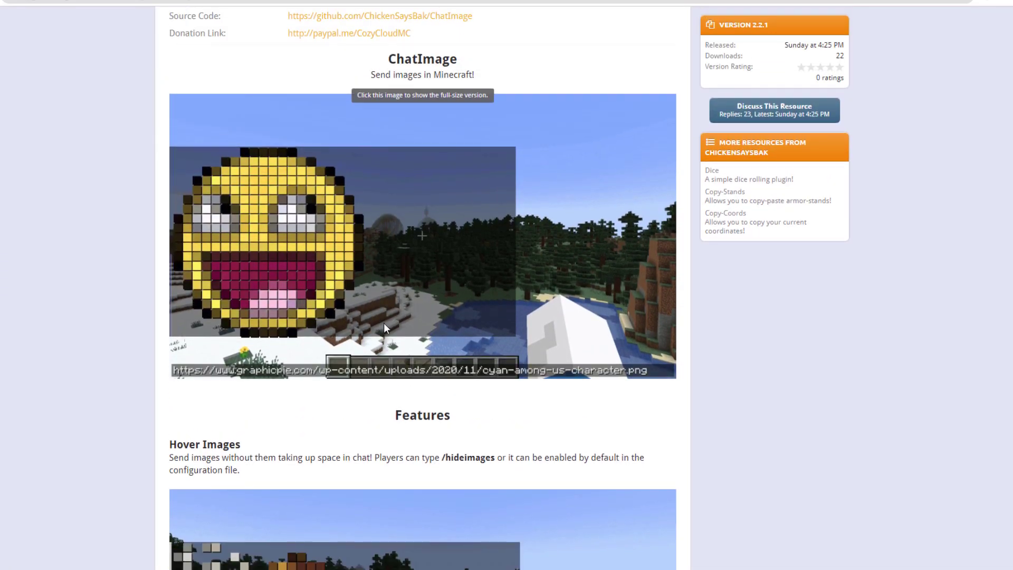
{"action": "scroll", "coordinate": [341, 330], "scroll_direction": "down", "scroll_amount": 20}
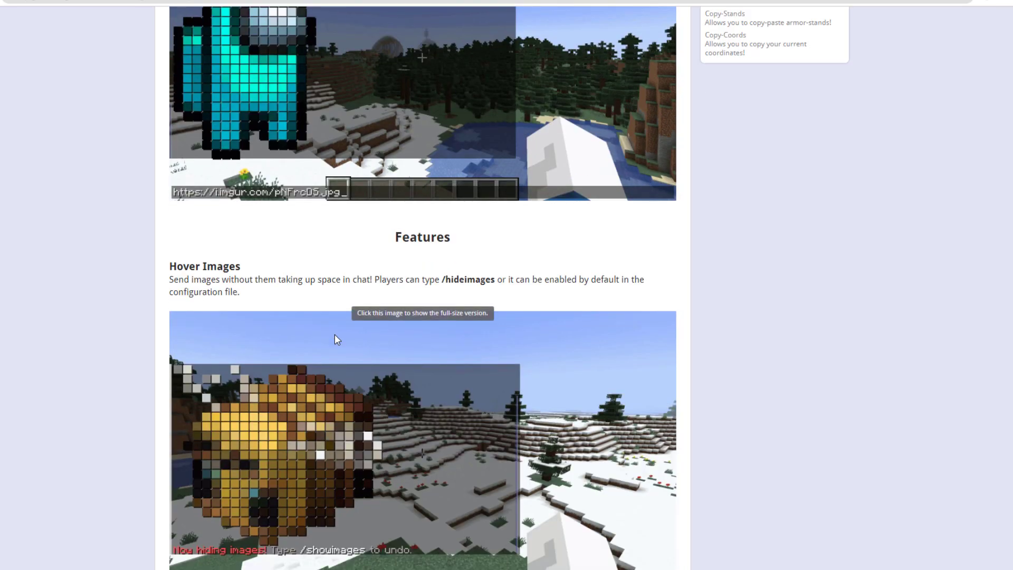
{"action": "scroll", "coordinate": [333, 338], "scroll_direction": "down", "scroll_amount": 2}
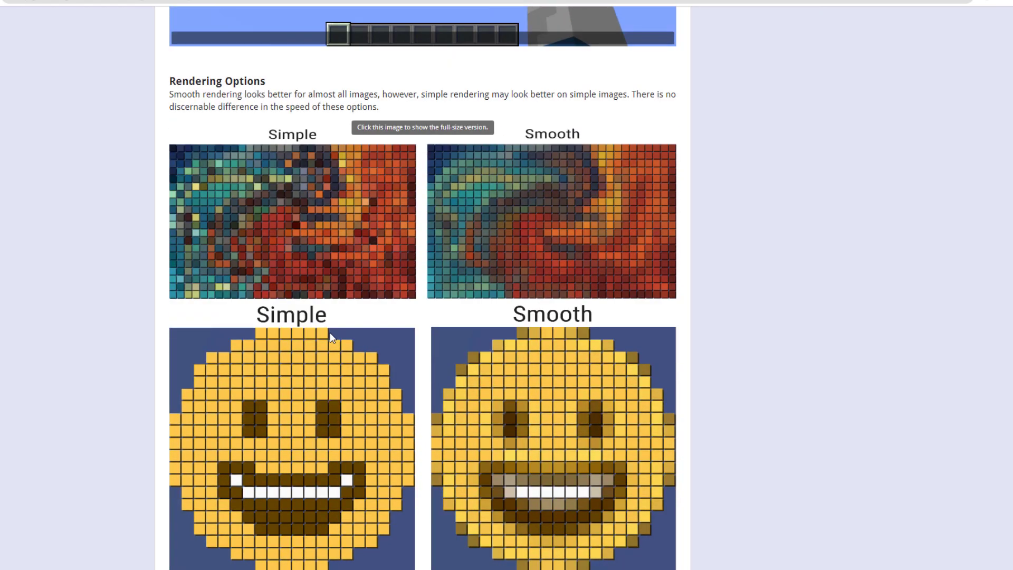
{"action": "scroll", "coordinate": [331, 334], "scroll_direction": "up", "scroll_amount": 1}
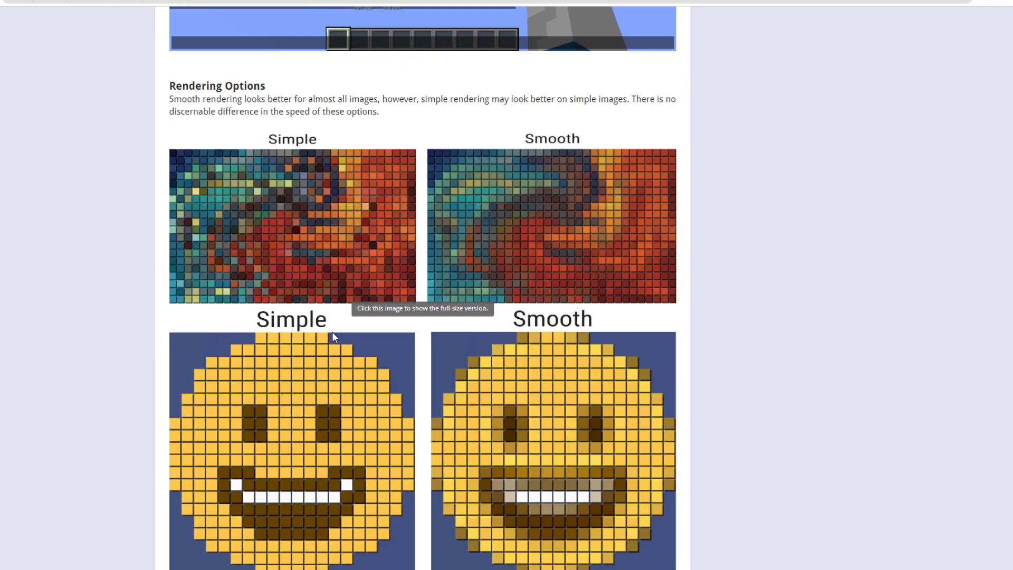
{"action": "scroll", "coordinate": [329, 331], "scroll_direction": "down", "scroll_amount": 1}
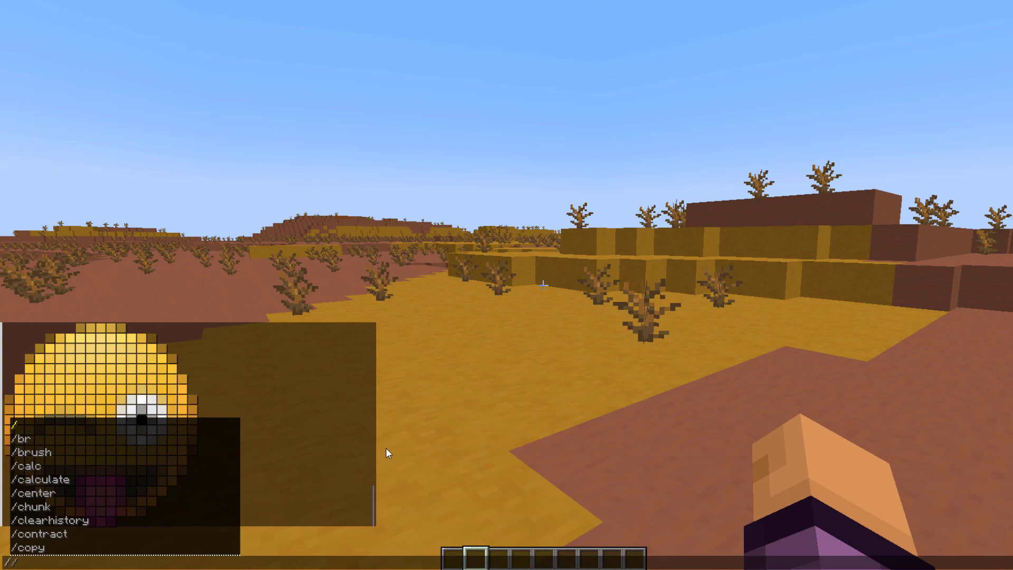
Send the saved image face1 to the own player with the /chatimage send command.
{"action": "type", "text": "chj"}
{"action": "key", "text": "BackSpace"}
{"action": "key", "text": "Tab"}
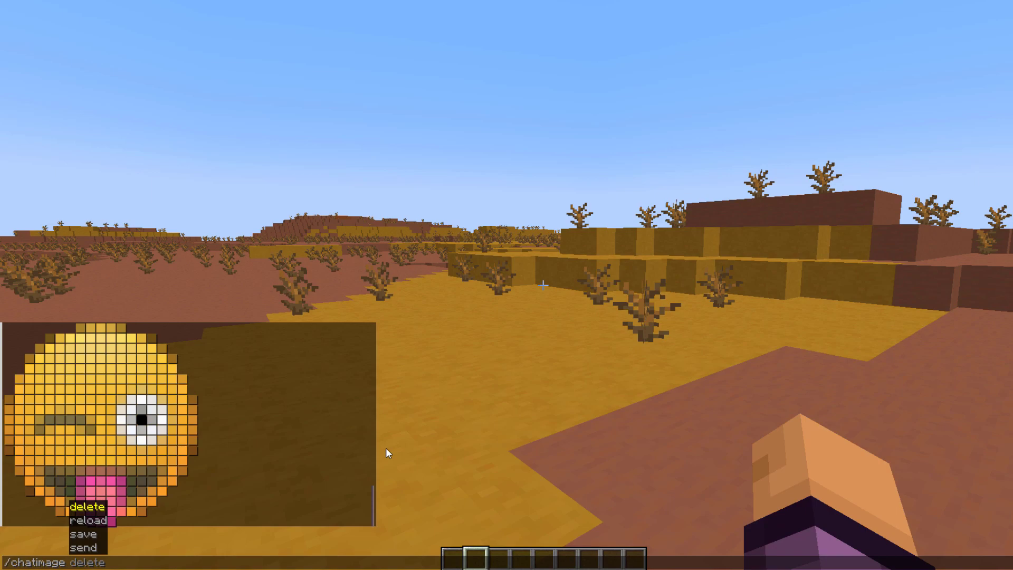
{"action": "type", "text": "send"}
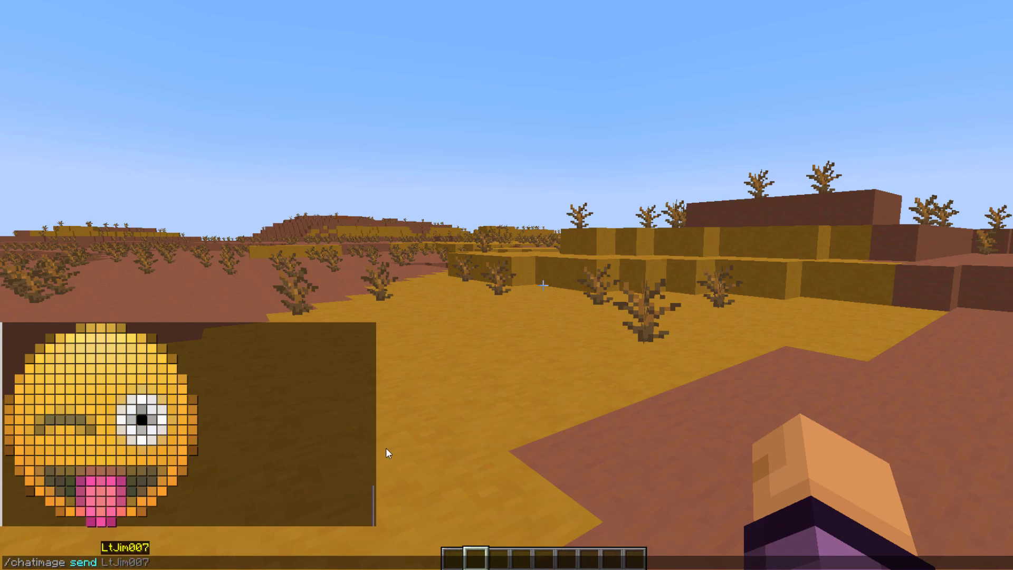
{"action": "key", "text": "Tab"}
{"action": "type", "text": "face1"}
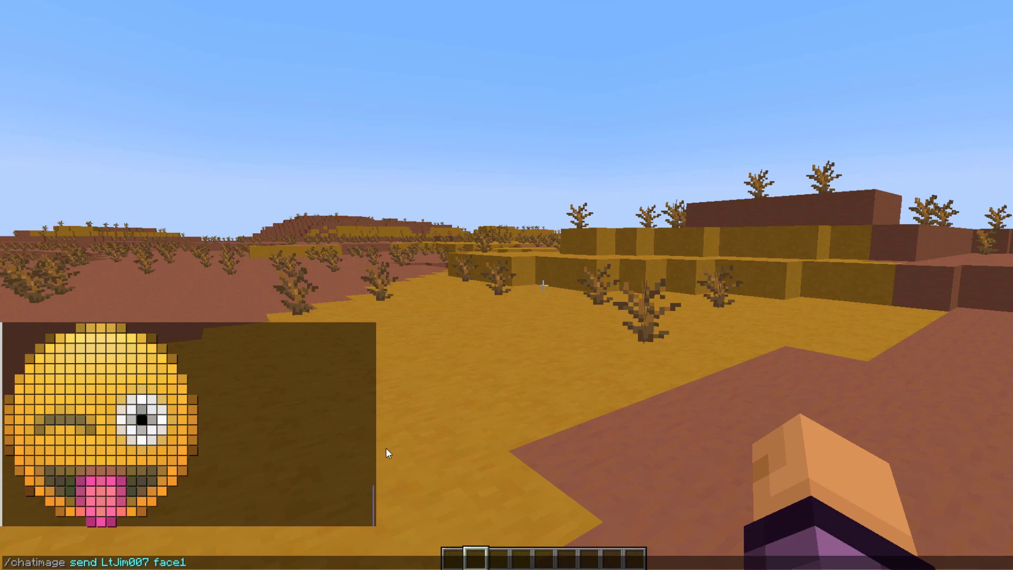
{"action": "key", "text": "Return"}
Repeat the /chatimage send command for the same player with the saved image face2.
{"action": "key", "text": "t"}
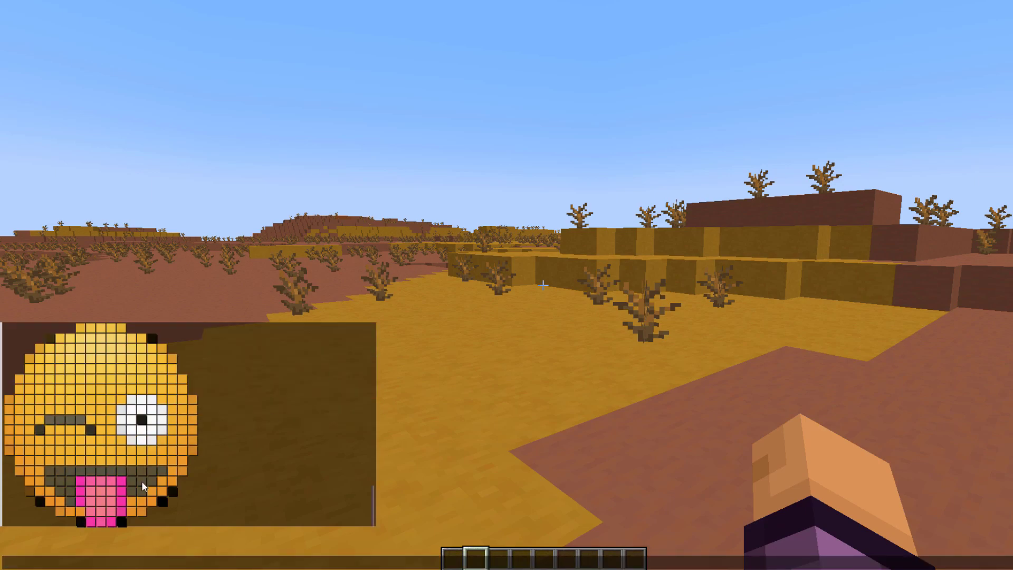
{"action": "key", "text": "Up"}
{"action": "key", "text": "BackSpace"}
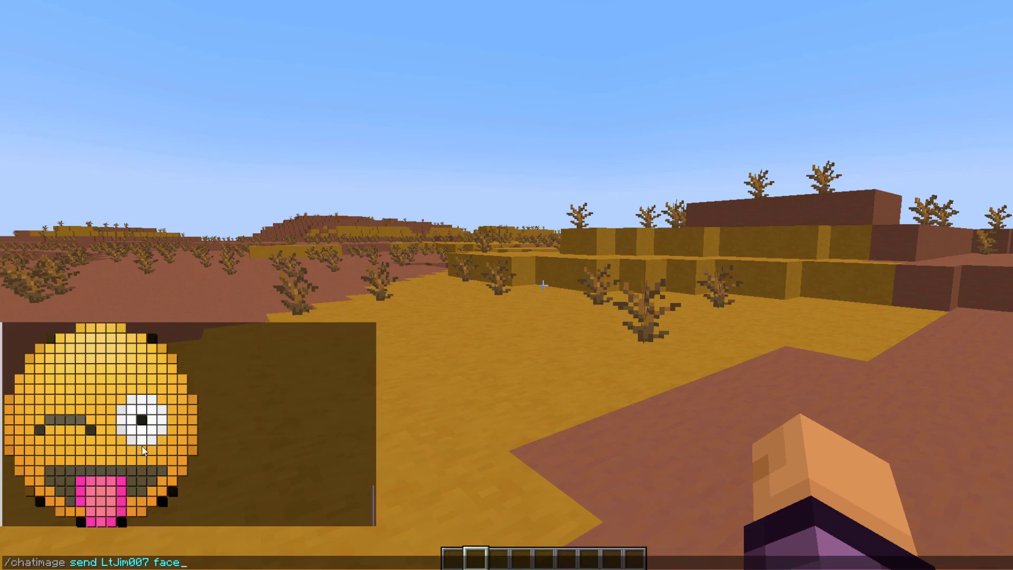
{"action": "type", "text": "2"}
{"action": "key", "text": "Return"}
Compare how the face1 and face2 images are rendered in the chat history.
{"action": "key", "text": "t"}
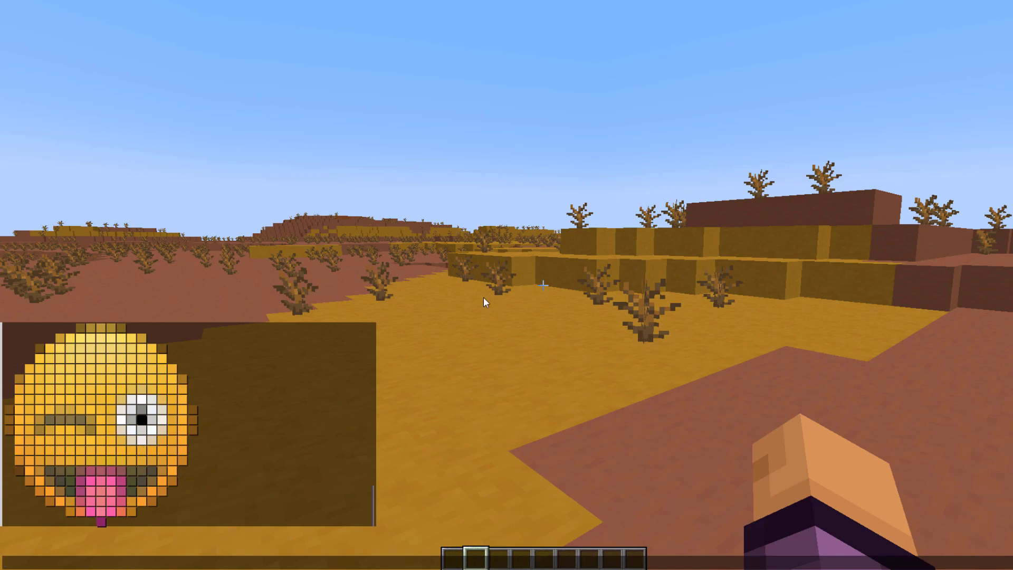
{"action": "scroll", "coordinate": [131, 461], "scroll_direction": "up", "scroll_amount": 20}
{"action": "scroll", "coordinate": [175, 454], "scroll_direction": "down", "scroll_amount": 10}
{"action": "scroll", "coordinate": [158, 446], "scroll_direction": "up", "scroll_amount": 5}
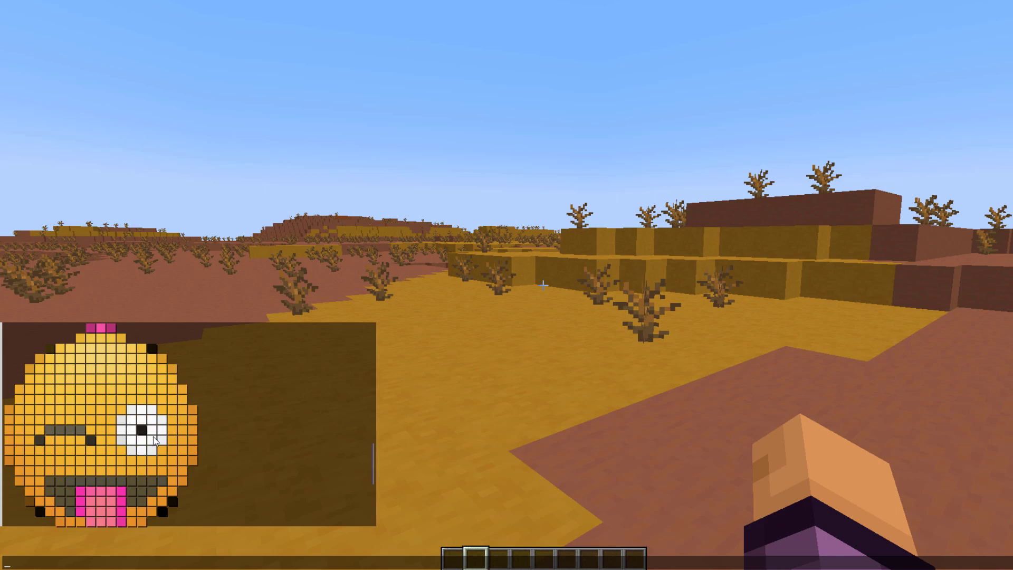
{"action": "scroll", "coordinate": [149, 444], "scroll_direction": "down", "scroll_amount": 5}
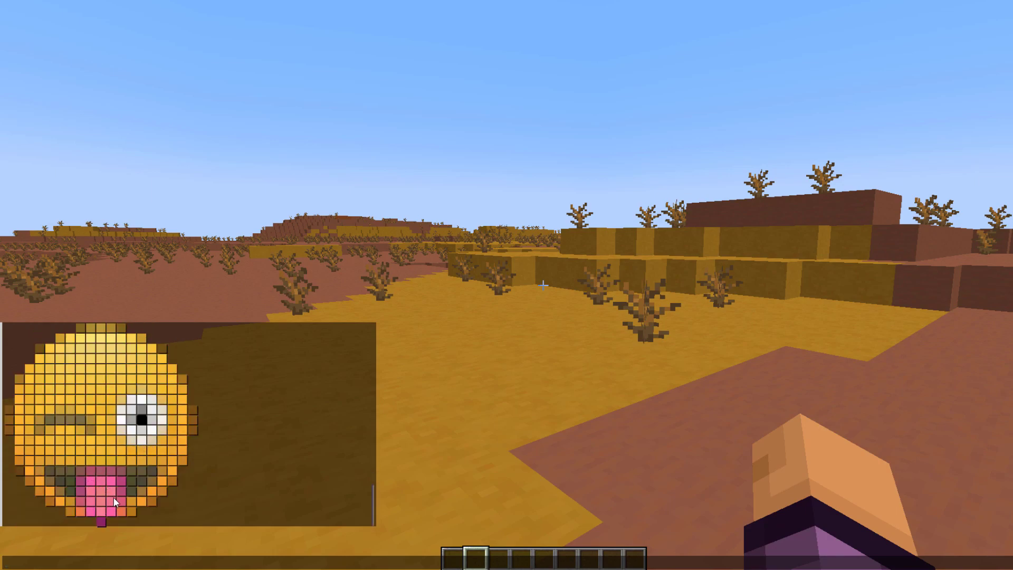
{"action": "scroll", "coordinate": [158, 454], "scroll_direction": "up", "scroll_amount": 3}
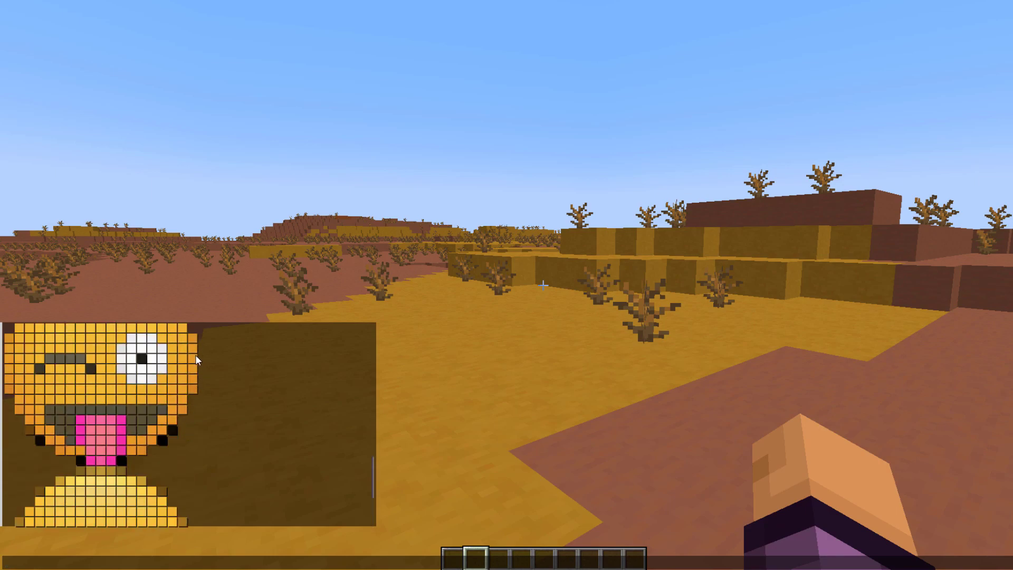
{"action": "scroll", "coordinate": [198, 412], "scroll_direction": "down", "scroll_amount": 3}
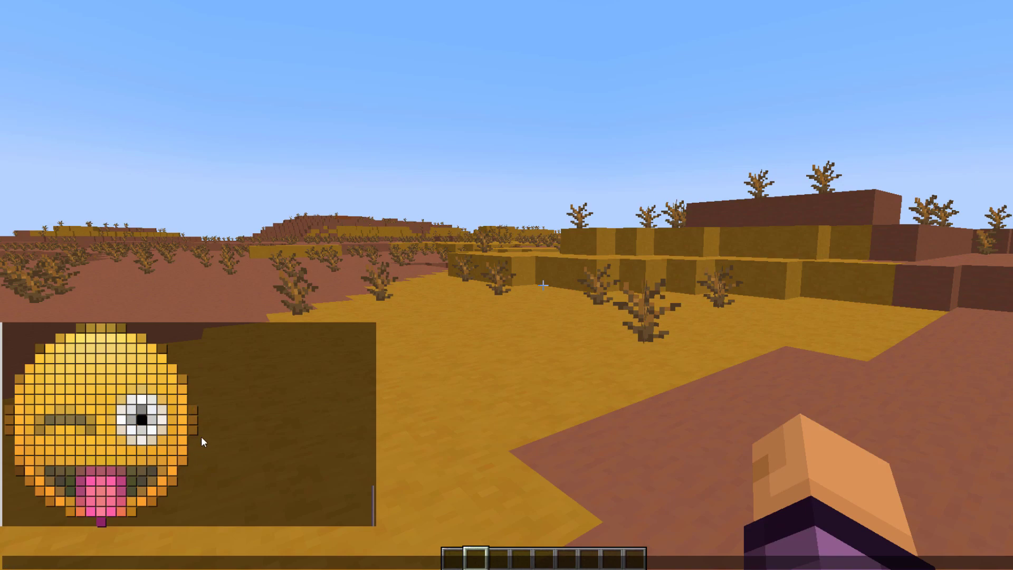
{"action": "scroll", "coordinate": [196, 479], "scroll_direction": "up", "scroll_amount": 1}
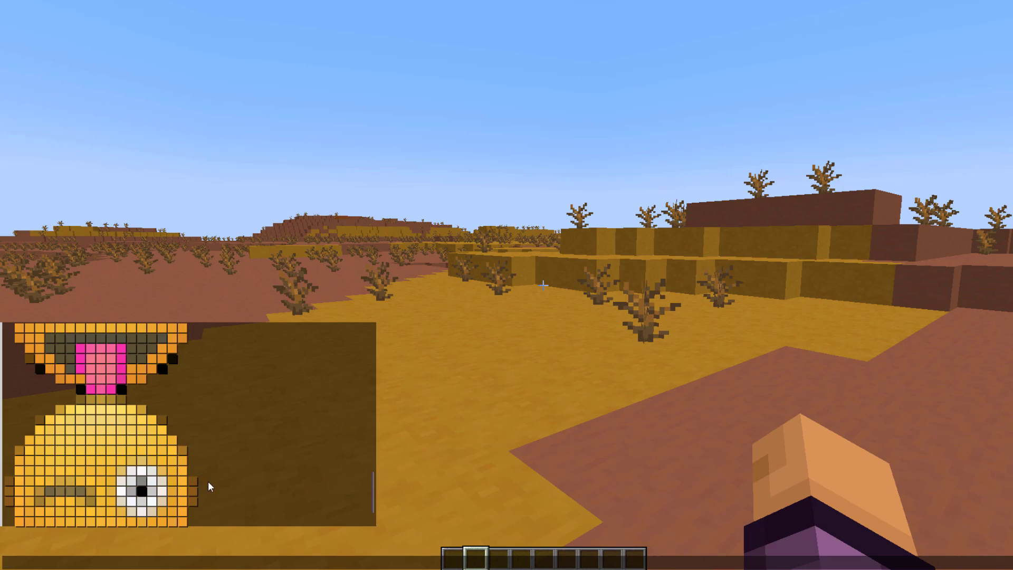
{"action": "scroll", "coordinate": [210, 473], "scroll_direction": "up", "scroll_amount": 1}
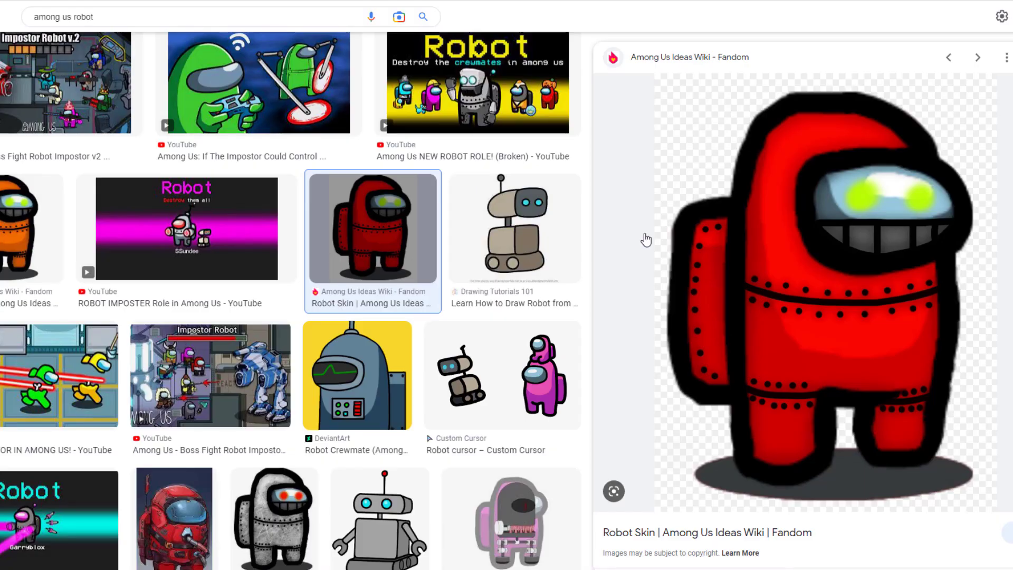
Copy the image address of the red Among Us Robot Skin from the browser and send it in the Minecraft chat.
{"action": "right_click", "coordinate": [749, 257]}
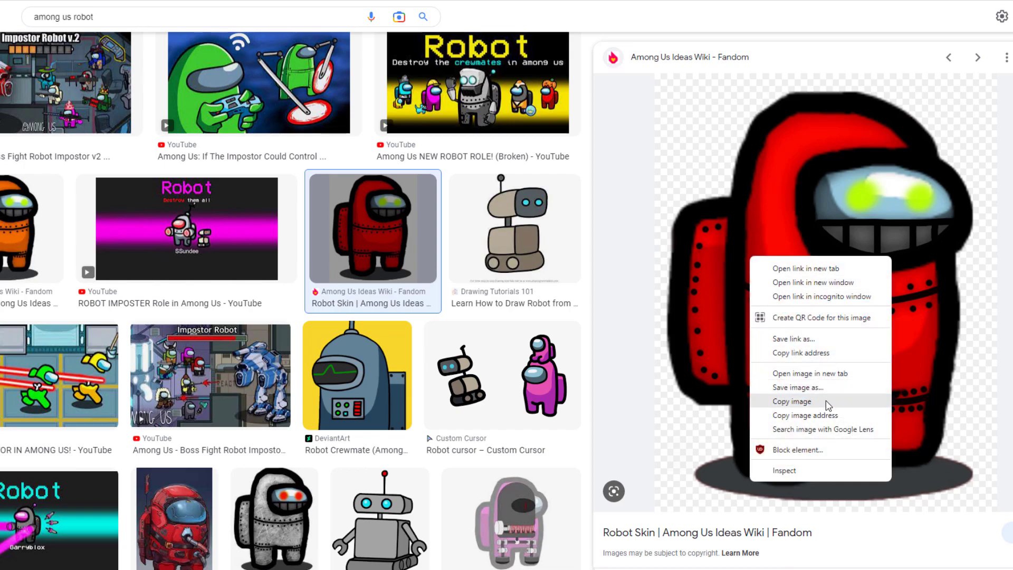
{"action": "left_click", "coordinate": [827, 417]}
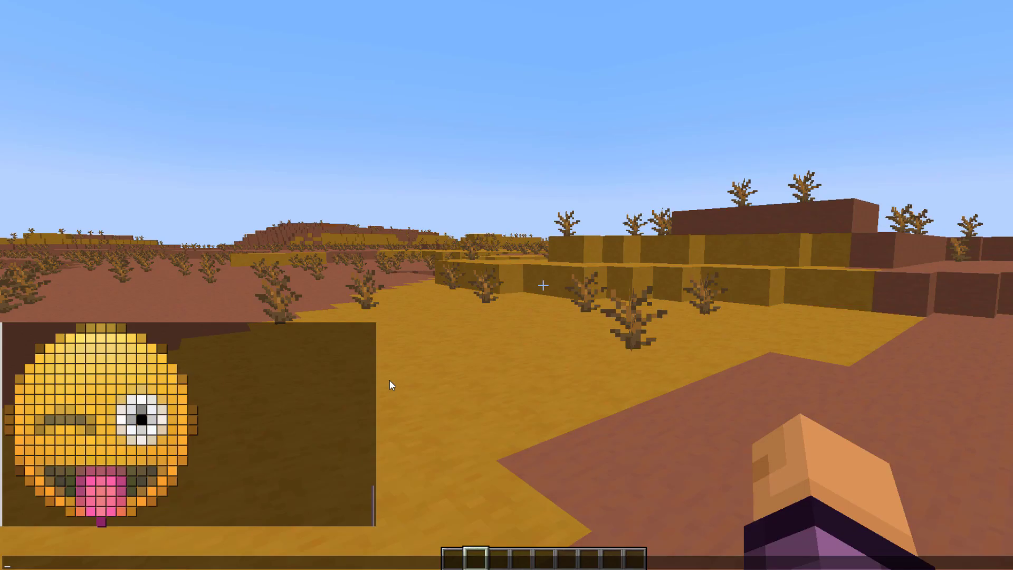
{"action": "key", "text": "ctrl+v"}
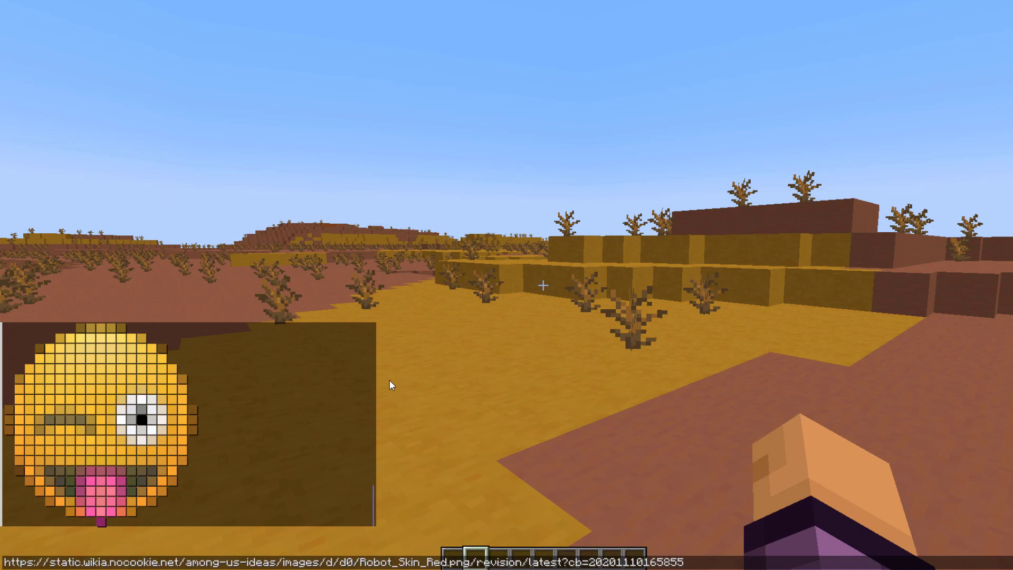
{"action": "key", "text": "Return"}
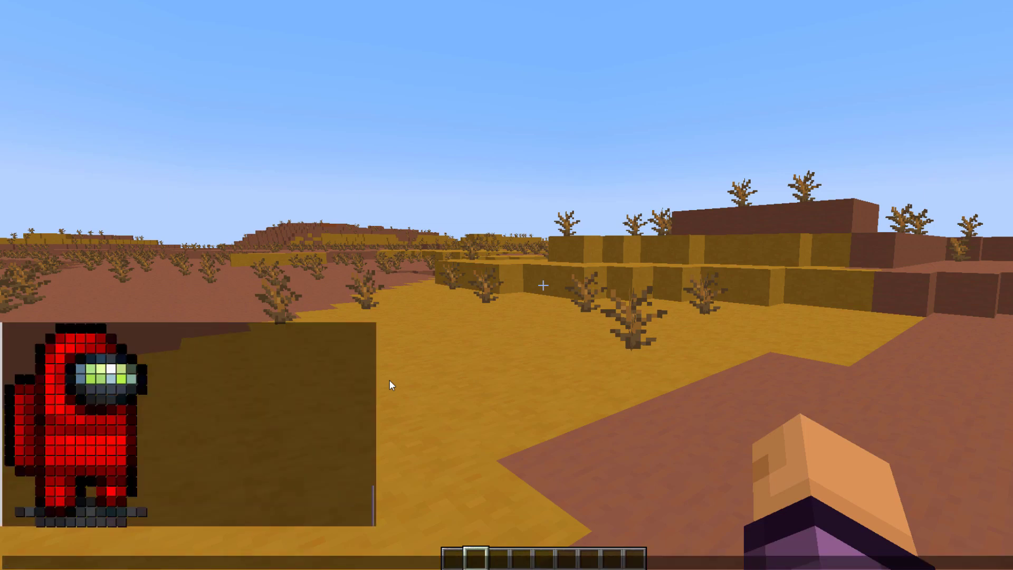
Begin a /chatimage save command with the name robot1 and the copied image address of the red Robot Skin.
{"action": "type", "text": "/chatimage:"}
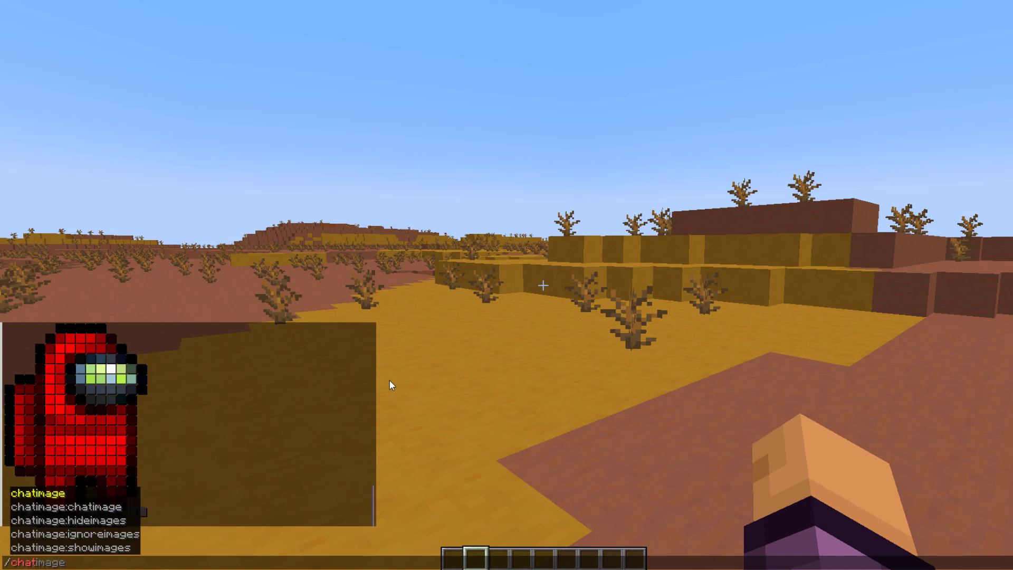
{"action": "key", "text": "BackSpace"}
{"action": "type", "text": "save "}
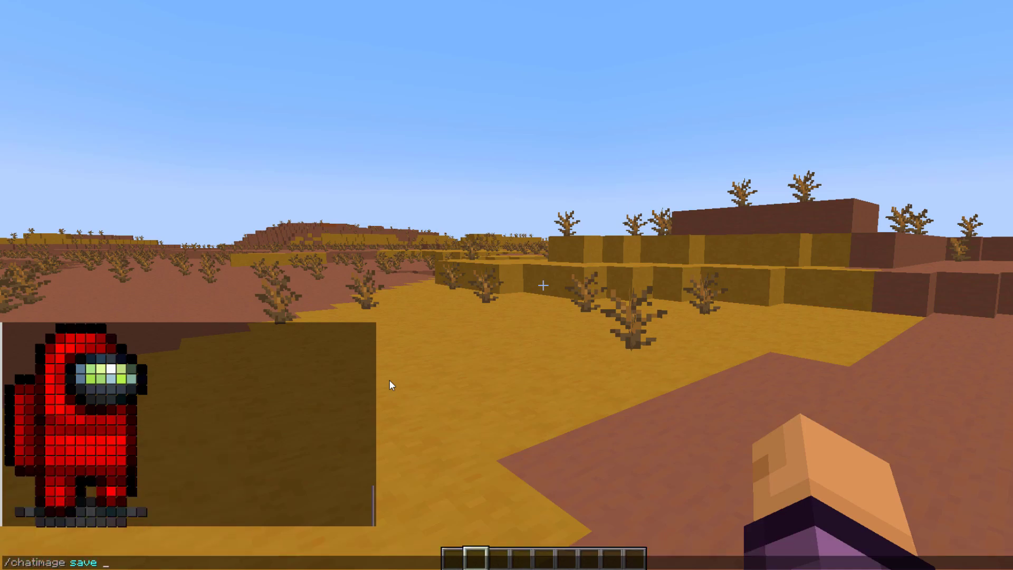
{"action": "type", "text": "robot1"}
{"action": "key", "text": "ctrl+v"}
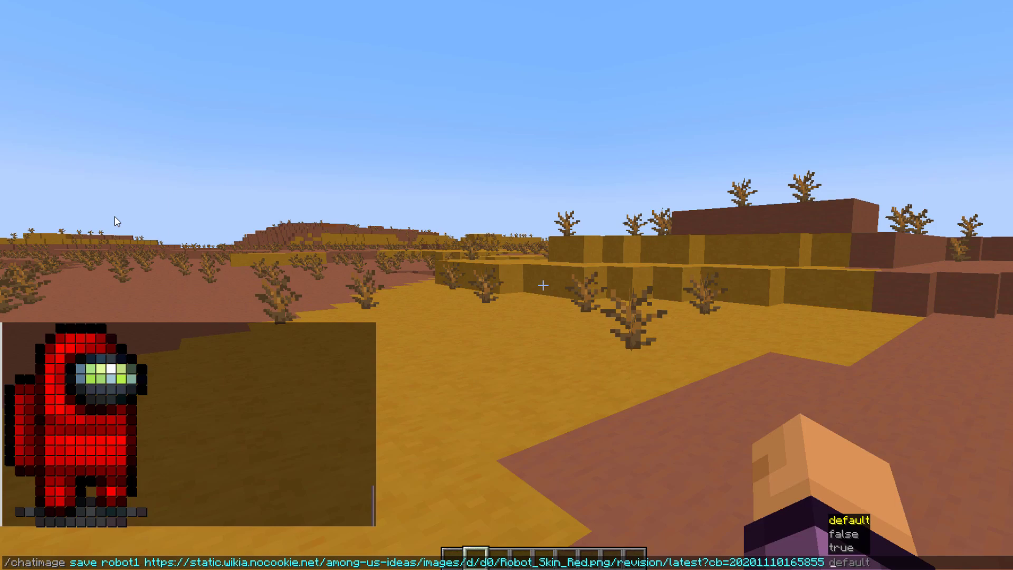
Add false for smooth rendering and true for transparency trimming to the robot1 save command.
{"action": "type", "text": "tru"}
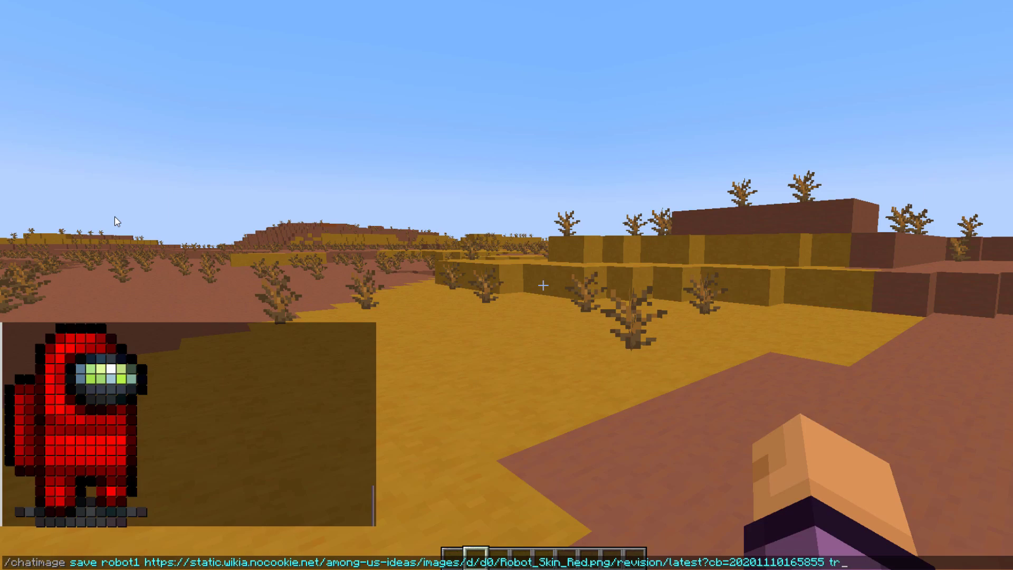
{"action": "key", "text": "BackSpace"}
{"action": "key", "text": "BackSpace"}
{"action": "key", "text": "BackSpace"}
{"action": "type", "text": "false"}
{"action": "key", "text": "Left"}
{"action": "key", "text": "Left"}
{"action": "key", "text": "Left"}
{"action": "key", "text": "Right"}
{"action": "key", "text": "Right"}
{"action": "key", "text": "Right"}
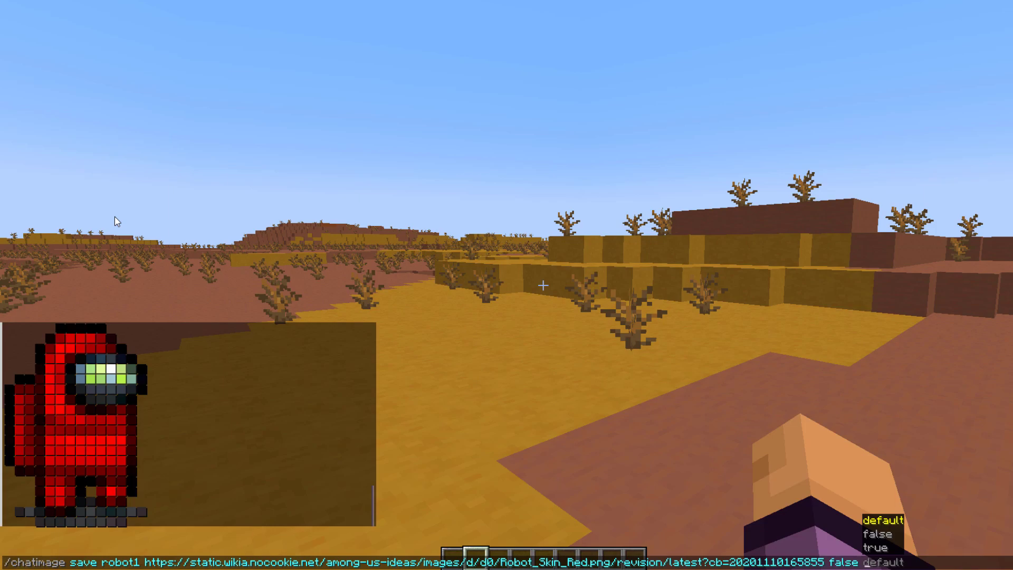
{"action": "type", "text": "true"}
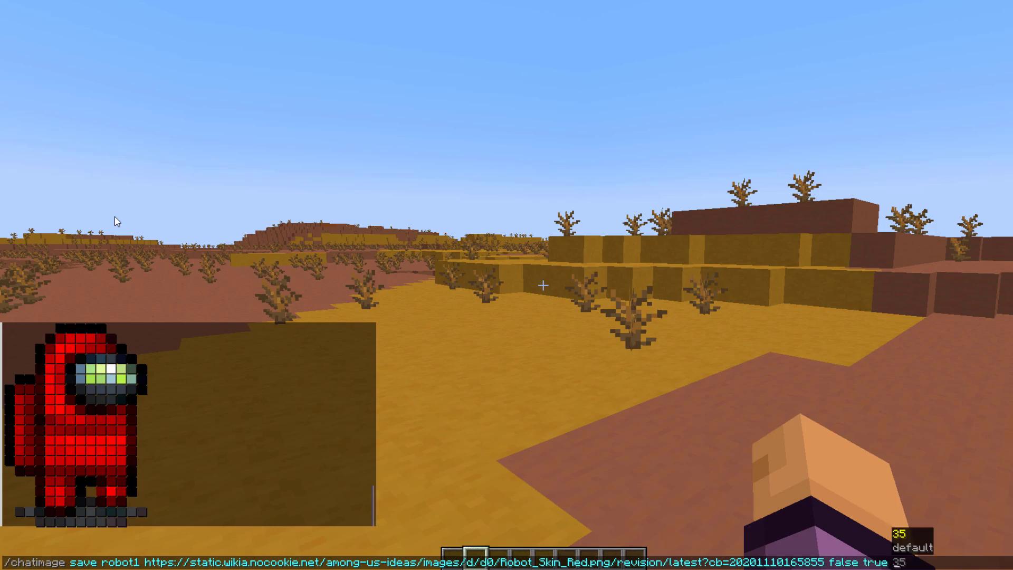
Complete the robot1 save command with default for both width and height, and run it.
{"action": "key", "text": "Tab"}
{"action": "key", "text": "Tab"}
{"action": "key", "text": "BackSpace"}
{"action": "key", "text": "BackSpace"}
{"action": "key", "text": "BackSpace"}
{"action": "key", "text": "BackSpace"}
{"action": "key", "text": "BackSpace"}
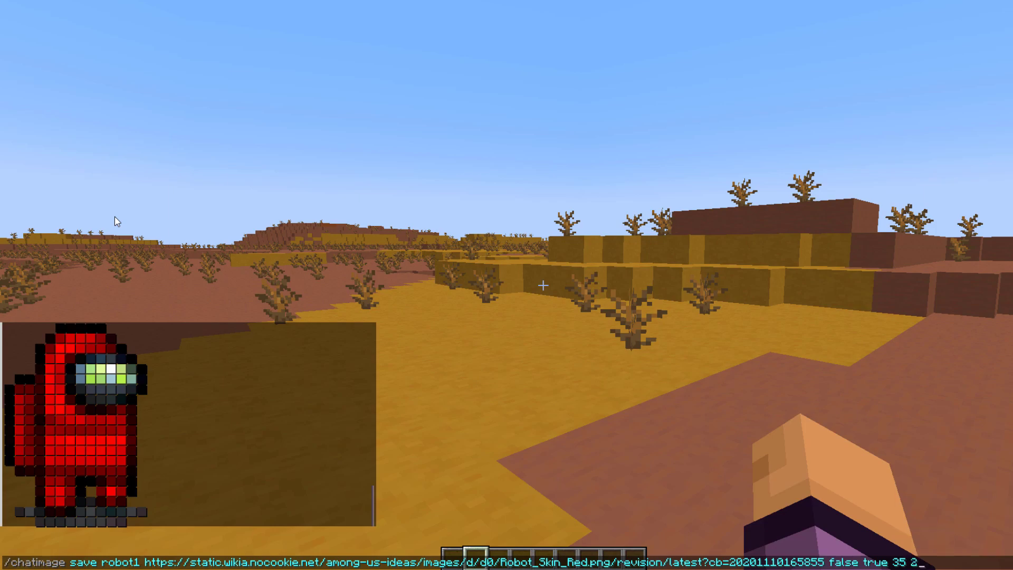
{"action": "key", "text": "Tab"}
{"action": "key", "text": "Tab"}
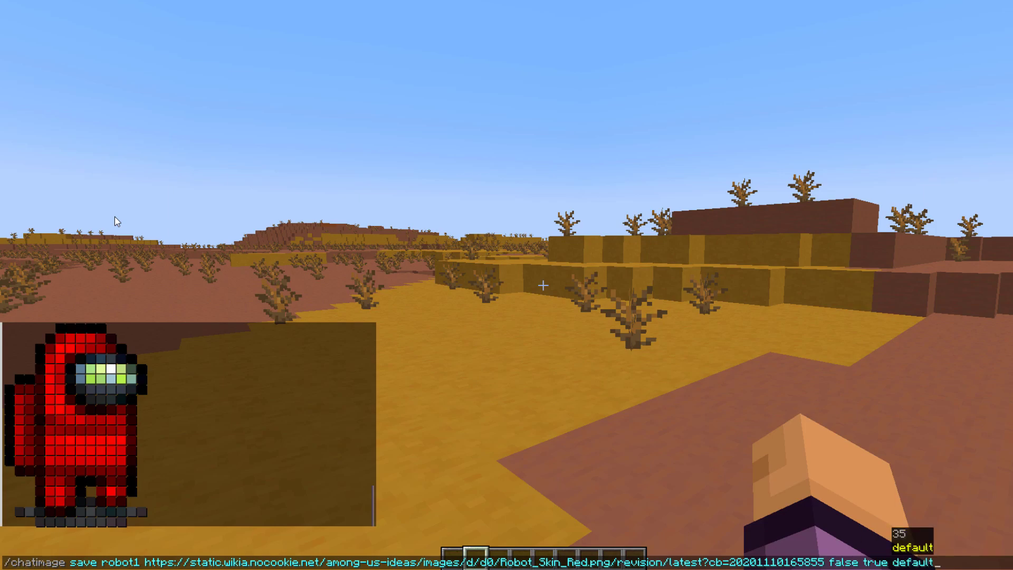
{"action": "key", "text": "Tab"}
{"action": "key", "text": "Tab"}
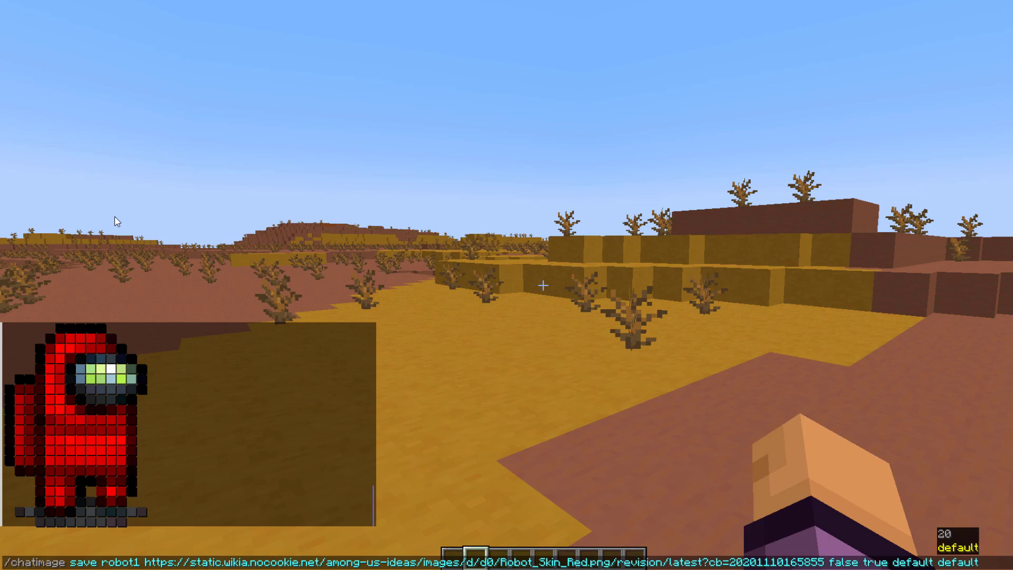
{"action": "key", "text": "Return"}
Send the saved image robot1 to the own player with the /chatimage send command.
{"action": "key", "text": "w"}
{"action": "type", "text": "t"}
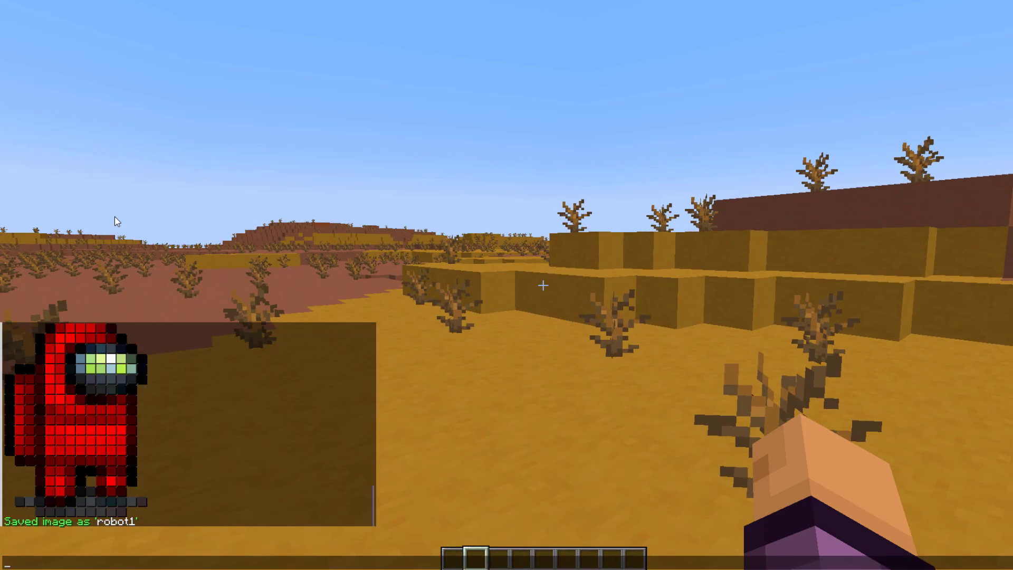
{"action": "type", "text": "/chat"}
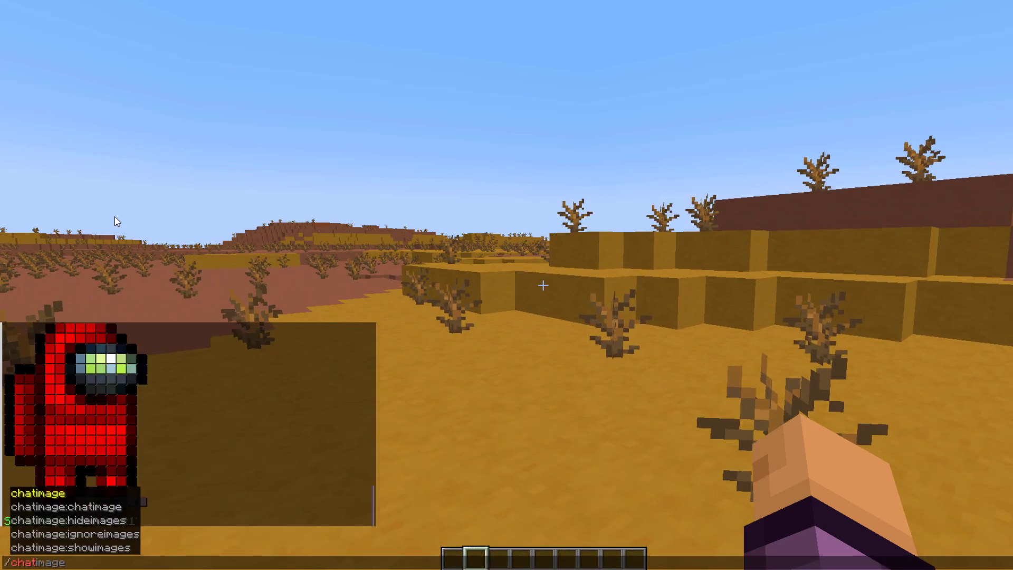
{"action": "key", "text": "Tab"}
{"action": "type", "text": "send"}
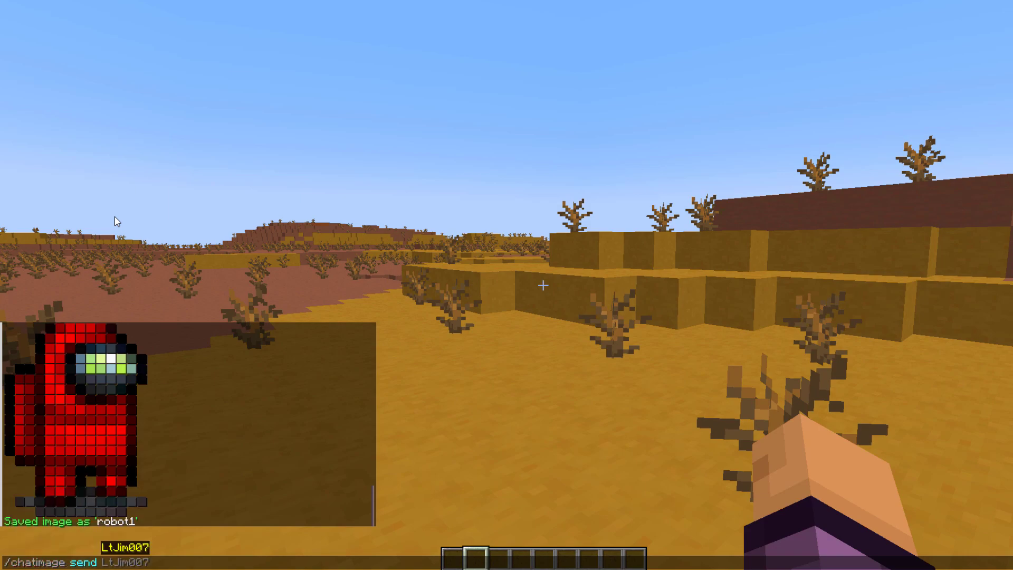
{"action": "key", "text": "Tab"}
{"action": "key", "text": "Tab"}
{"action": "key", "text": "Tab"}
{"action": "key", "text": "Tab"}
{"action": "key", "text": "Tab"}
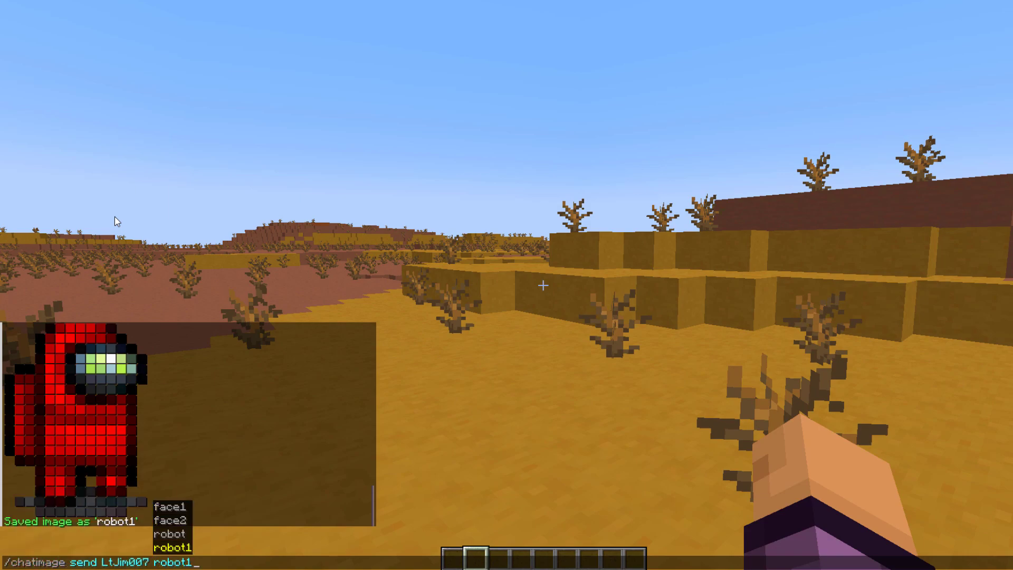
{"action": "key", "text": "Return"}
Copy the image address of the ServerMiner YouTube pickaxe logo from the browser and send it in the Minecraft chat.
{"action": "key", "text": "w"}
{"action": "key", "text": "t"}
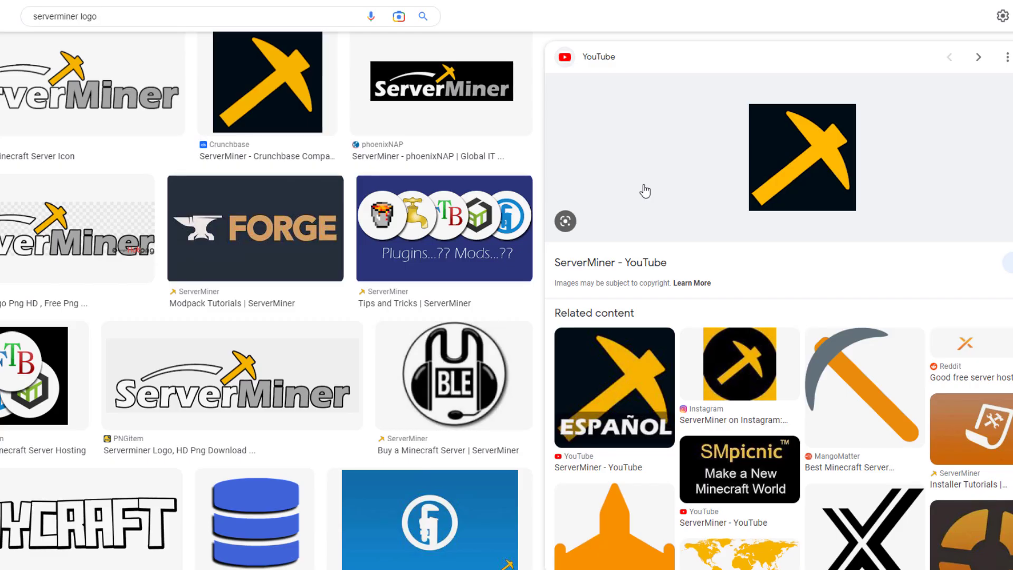
{"action": "right_click", "coordinate": [801, 154]}
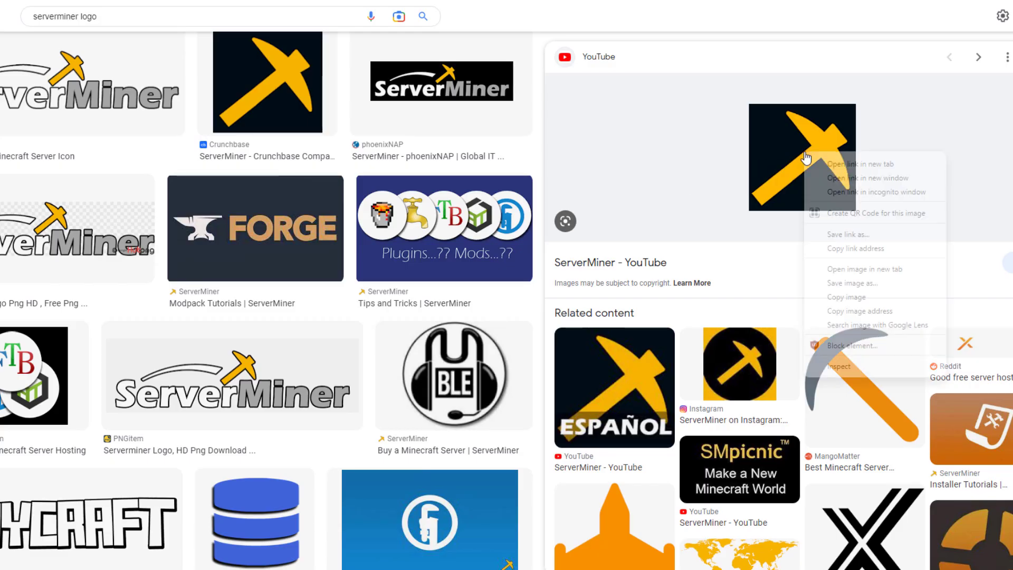
{"action": "left_click", "coordinate": [880, 315]}
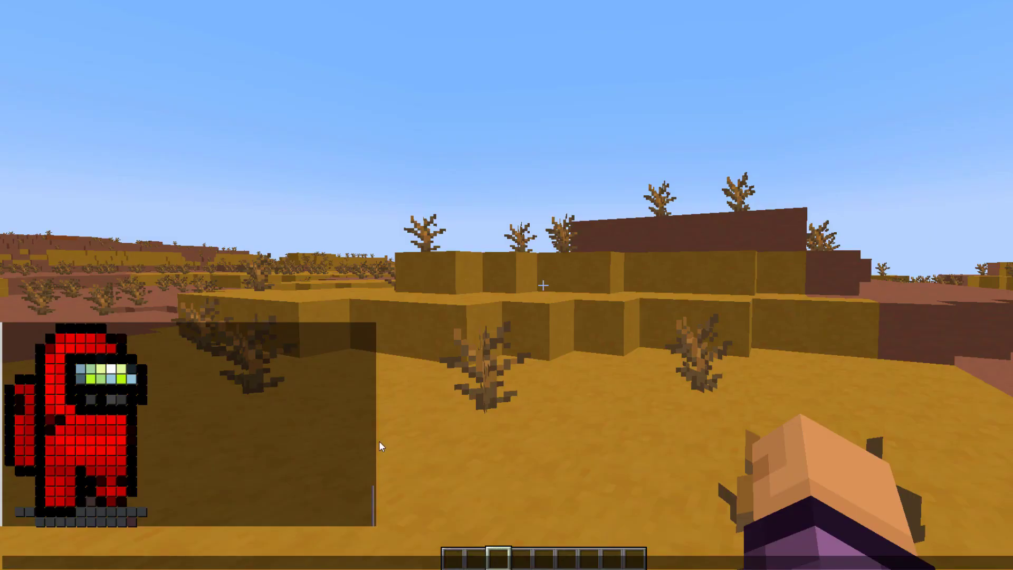
{"action": "key", "text": "ctrl+v"}
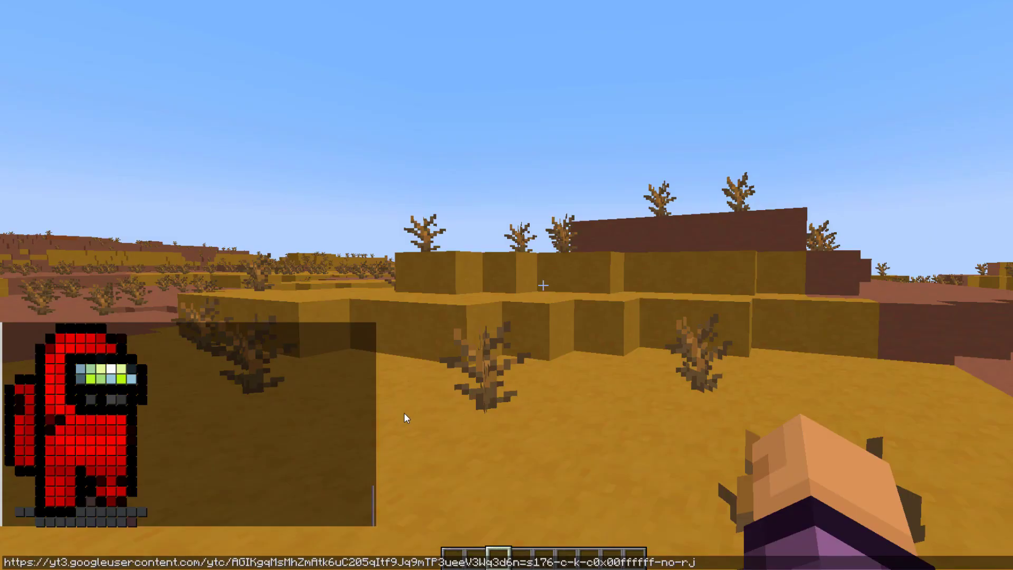
{"action": "key", "text": "Return"}
{"action": "key", "text": "t"}
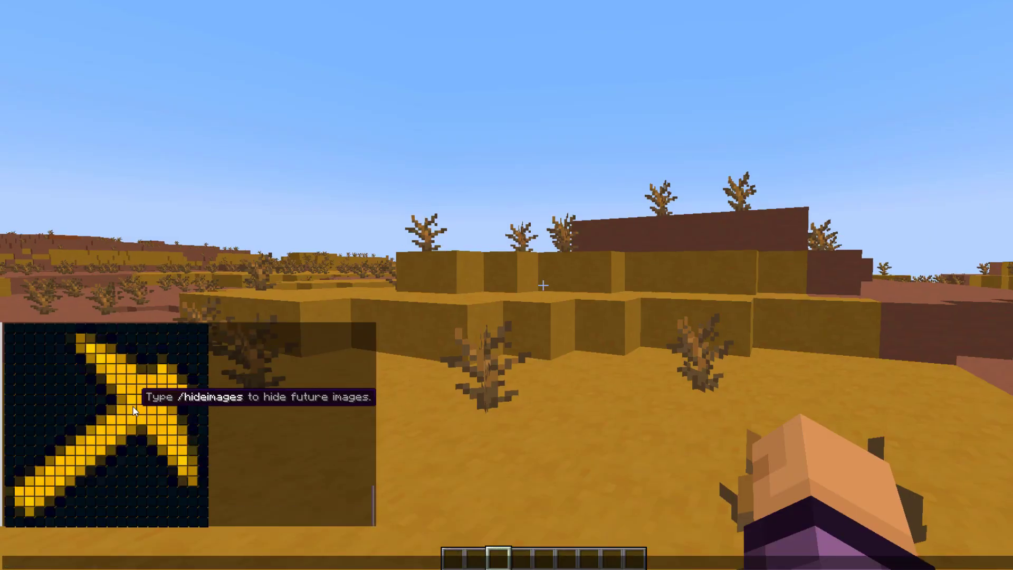
{"action": "key", "text": "Escape"}
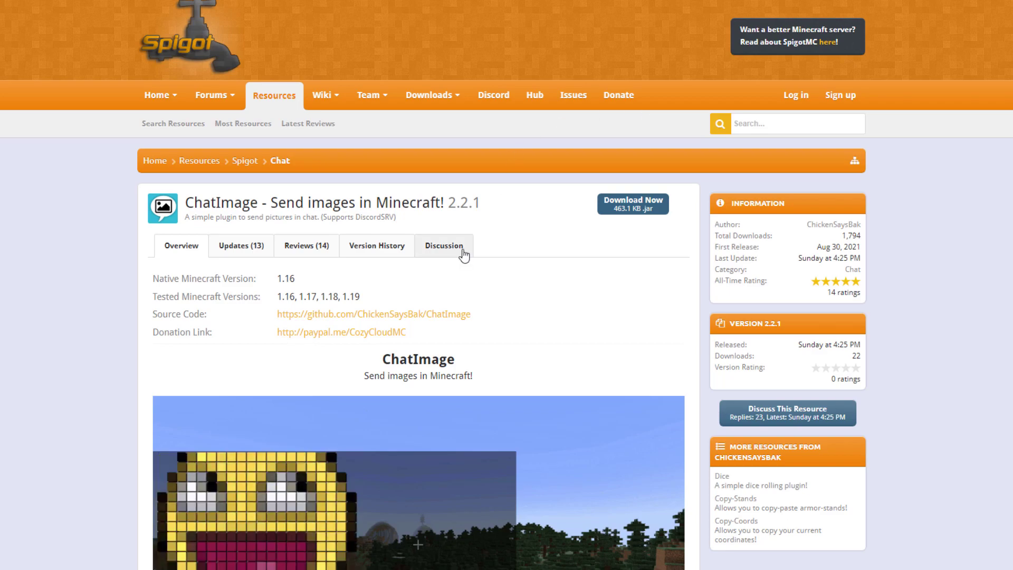
Open the API key link in the NSFW Content Filtration section of ChatImage's Spigot page and copy the API key issued by ModerateContent.
{"action": "scroll", "coordinate": [549, 322], "scroll_direction": "down", "scroll_amount": 1}
{"action": "scroll", "coordinate": [549, 323], "scroll_direction": "down", "scroll_amount": 20}
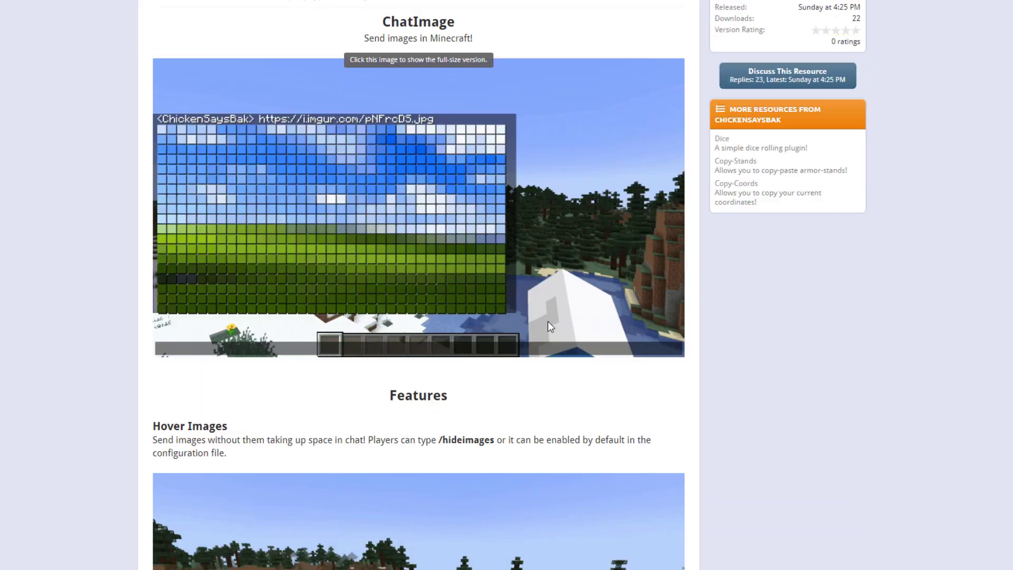
{"action": "scroll", "coordinate": [555, 336], "scroll_direction": "down", "scroll_amount": 10}
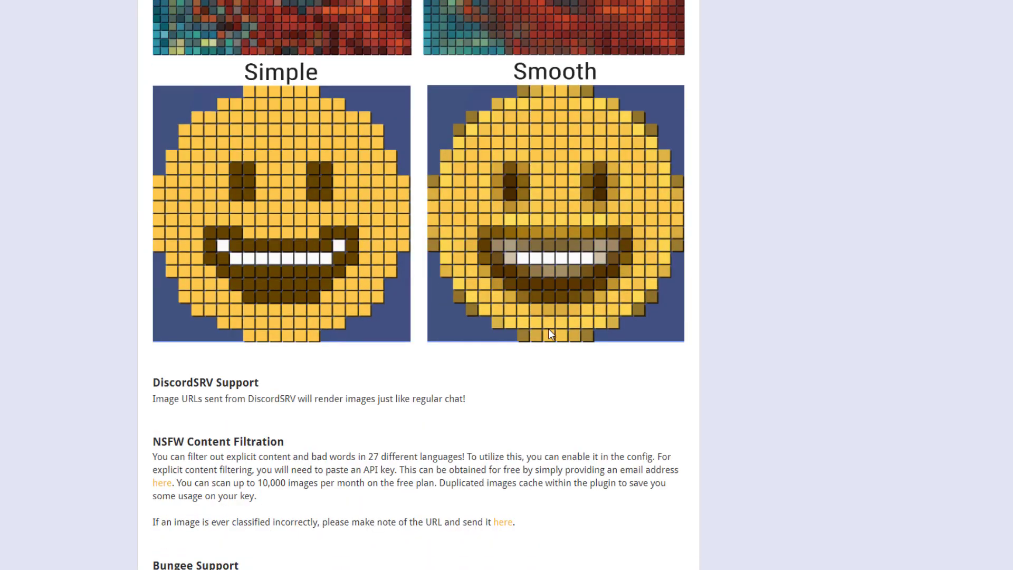
{"action": "scroll", "coordinate": [526, 347], "scroll_direction": "up", "scroll_amount": 5}
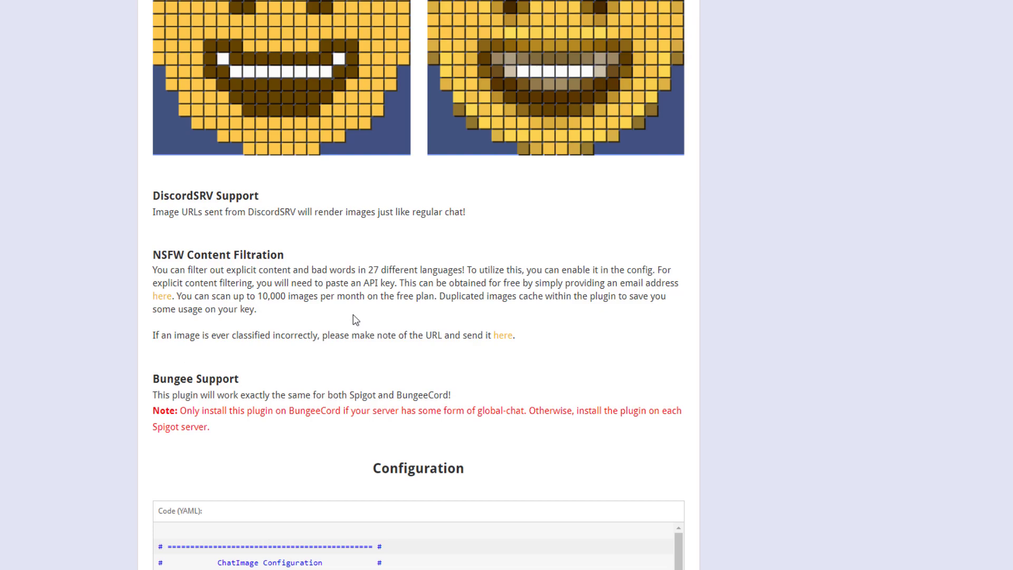
{"action": "right_click", "coordinate": [165, 297]}
{"action": "left_click", "coordinate": [175, 313]}
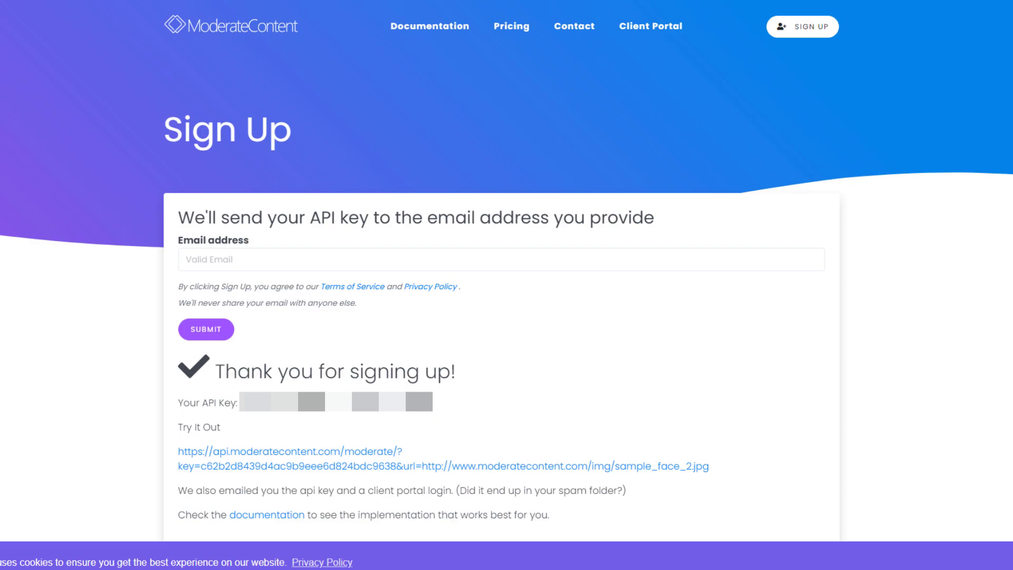
{"action": "left_click_drag", "start_coordinate": [434, 402], "coordinate": [242, 402]}
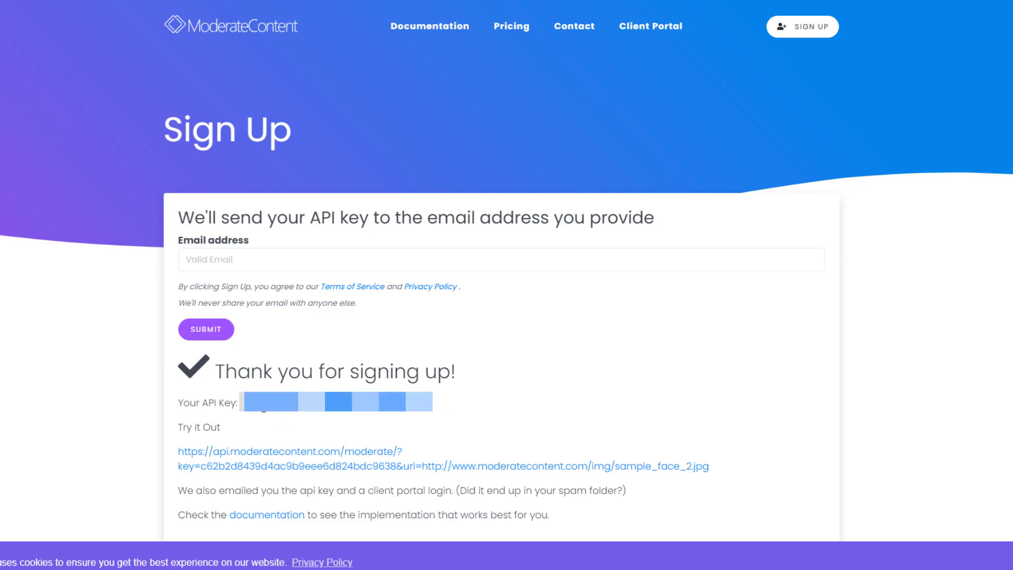
{"action": "left_click", "coordinate": [355, 357]}
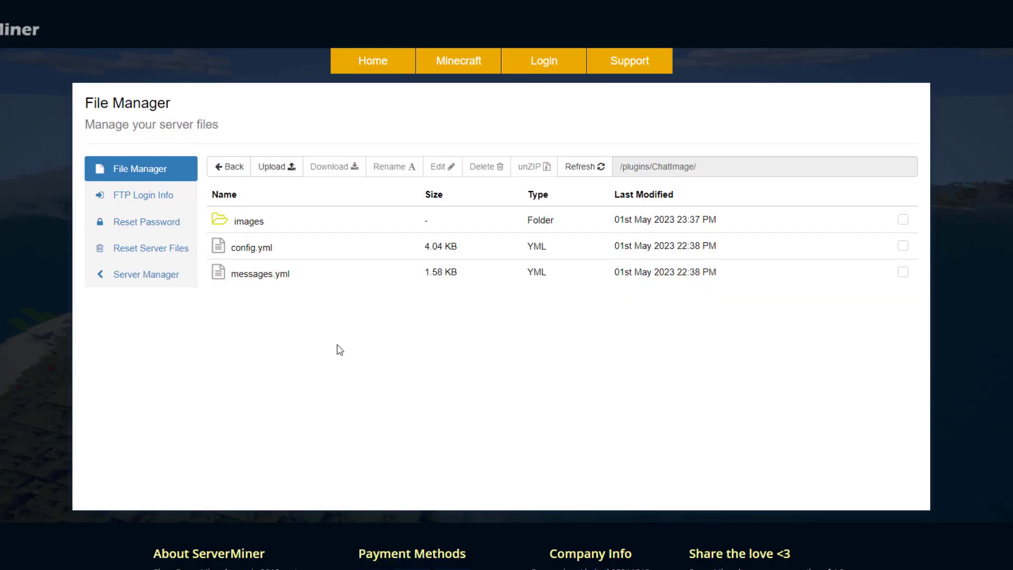
Open config.yml from the server's /plugins/ChatImage/ folder and examine its smooth rendering, transparency and maximum dimension settings.
{"action": "double_click", "coordinate": [296, 253]}
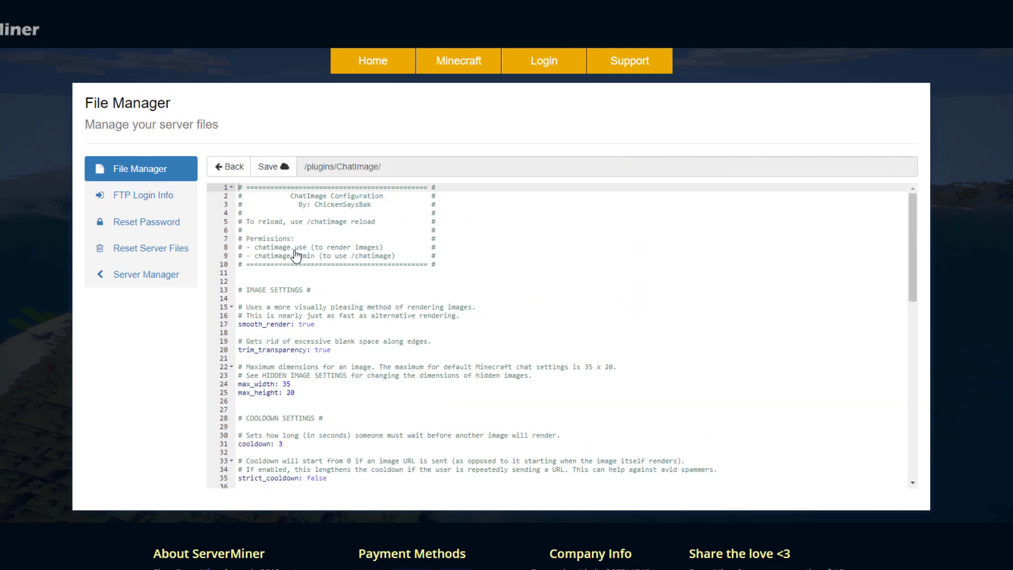
{"action": "scroll", "coordinate": [153, 402], "scroll_direction": "down", "scroll_amount": 2}
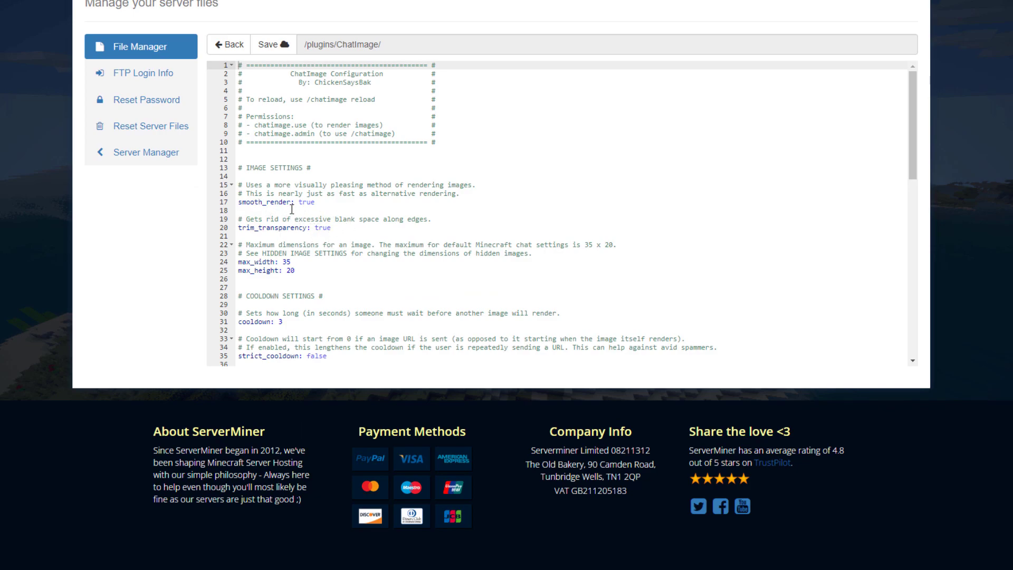
{"action": "double_click", "coordinate": [308, 203]}
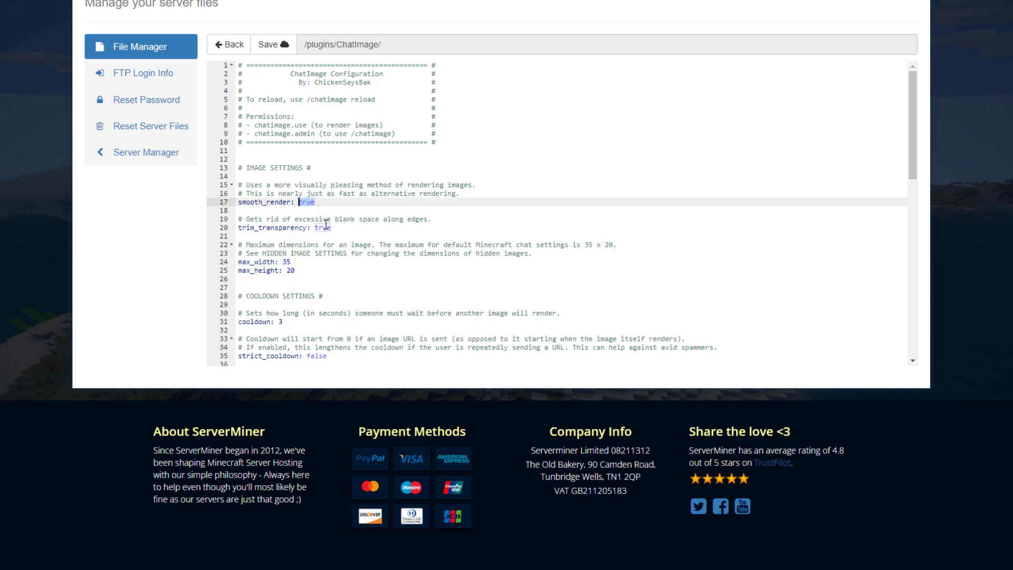
{"action": "left_click", "coordinate": [317, 267]}
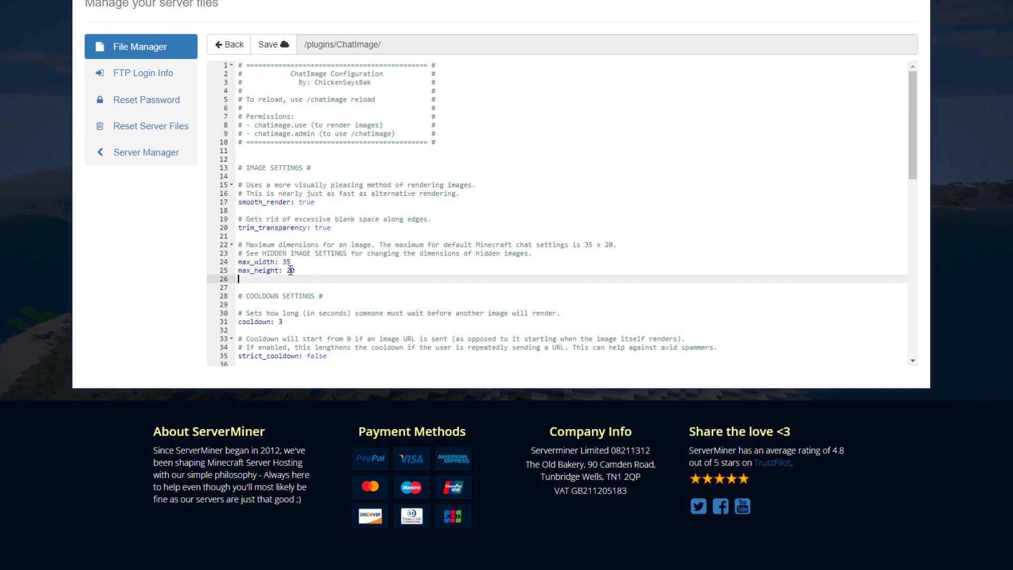
{"action": "key", "text": "shift+Up"}
{"action": "key", "text": "shift+Up"}
{"action": "key", "text": "shift+Up"}
{"action": "left_click", "coordinate": [330, 275]}
{"action": "scroll", "coordinate": [331, 275], "scroll_direction": "down", "scroll_amount": 3}
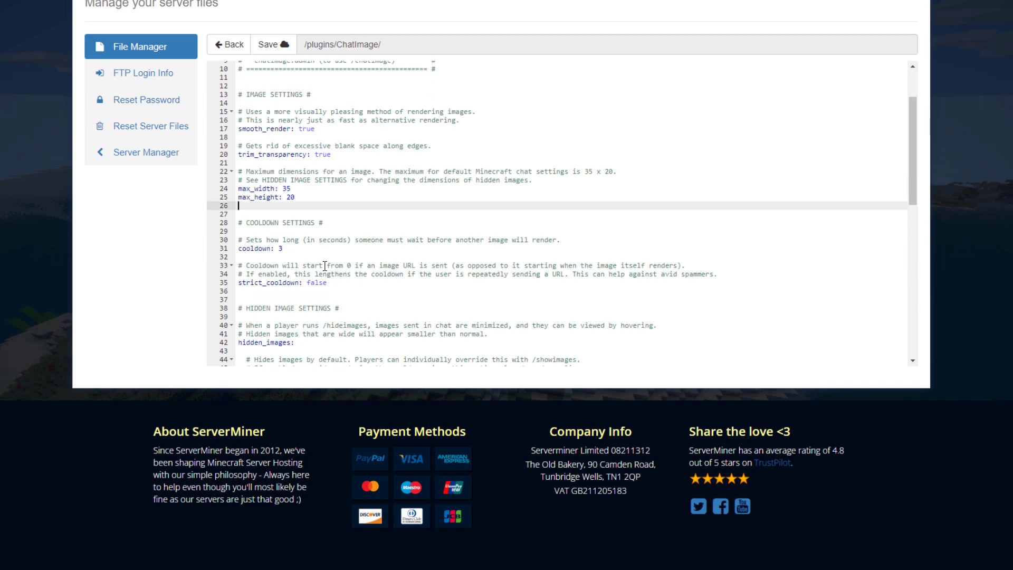
Paste the API key into the api_key setting under explicit_content in config.yml.
{"action": "scroll", "coordinate": [325, 265], "scroll_direction": "down", "scroll_amount": 10}
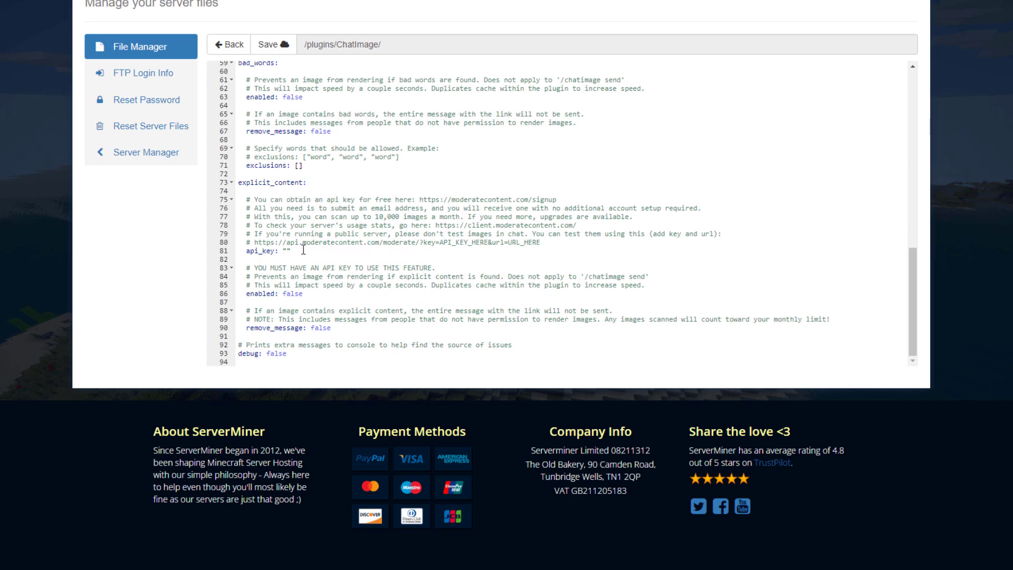
{"action": "left_click", "coordinate": [284, 252]}
{"action": "key", "text": "ctrl+v"}
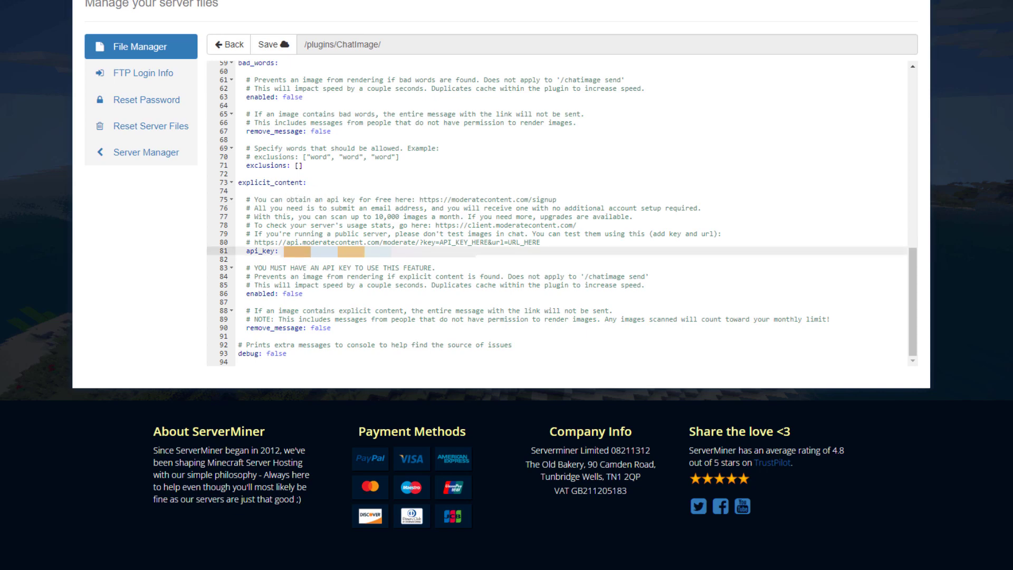
Set enabled to true under explicit_content and save the configuration file.
{"action": "left_click_drag", "start_coordinate": [305, 293], "coordinate": [281, 293]}
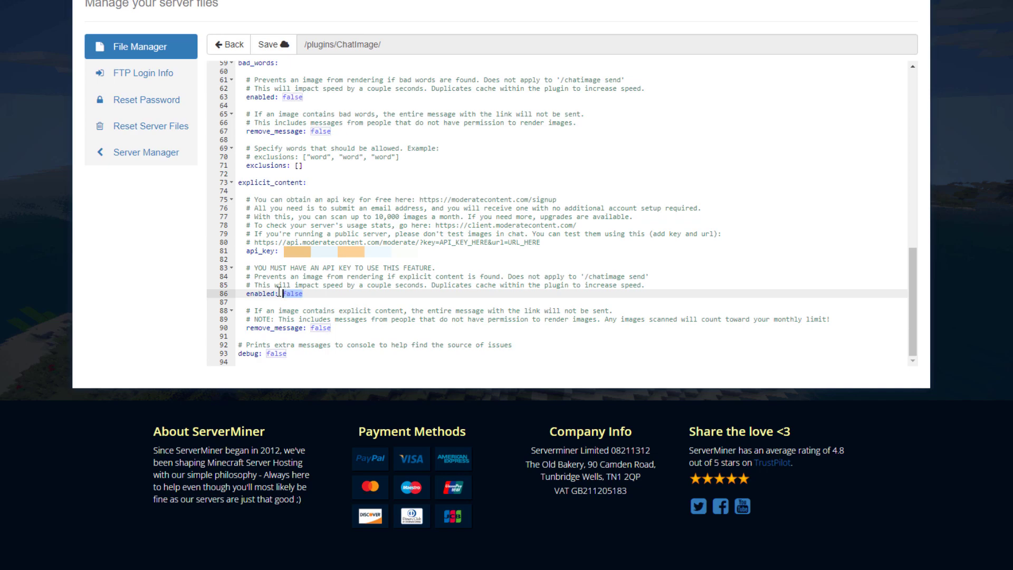
{"action": "type", "text": "true"}
{"action": "key", "text": "ctrl+s"}
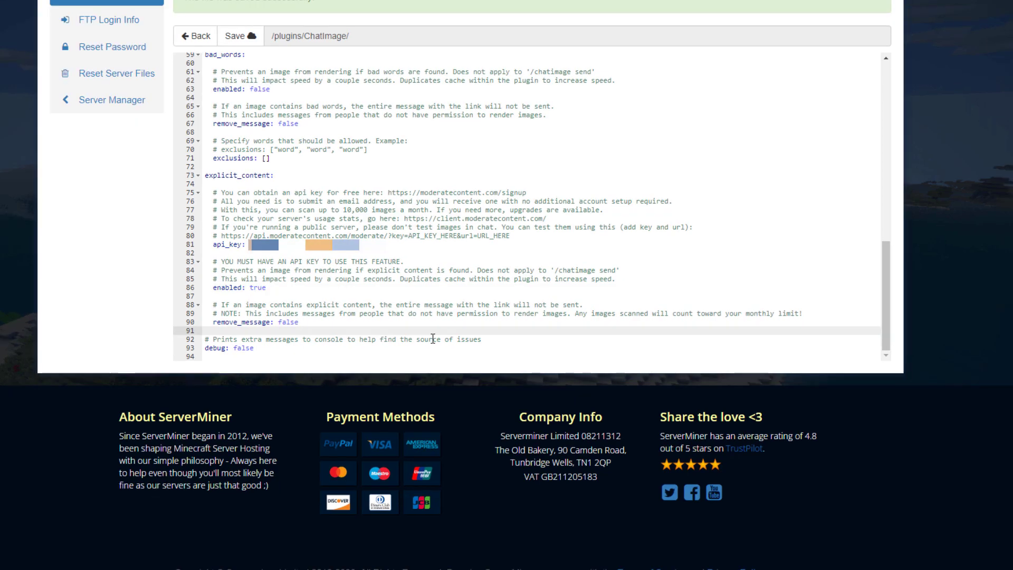
Set remove_message to true under explicit_content.
{"action": "left_click", "coordinate": [464, 338]}
{"action": "left_click_drag", "start_coordinate": [299, 322], "coordinate": [279, 322]}
{"action": "type", "text": "true"}
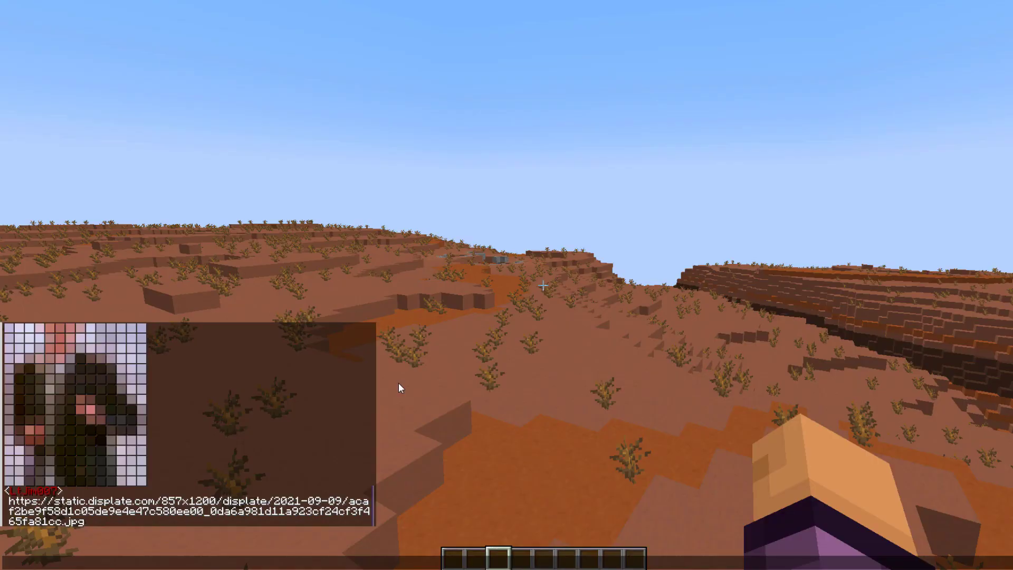
Reload the plugin configuration by running /chatimage reload in chat.
{"action": "type", "text": "/"}
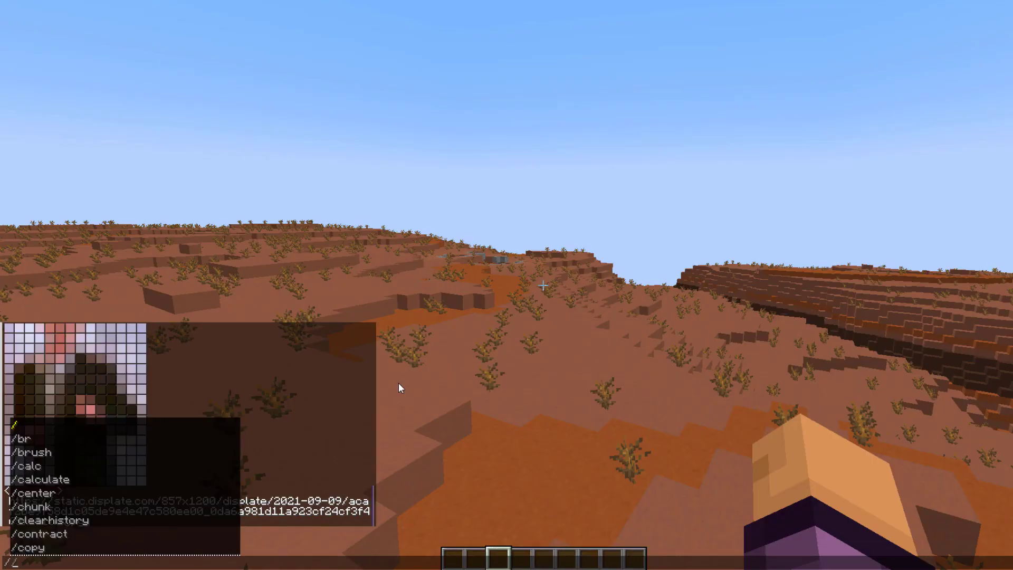
{"action": "type", "text": "chatimage reload"}
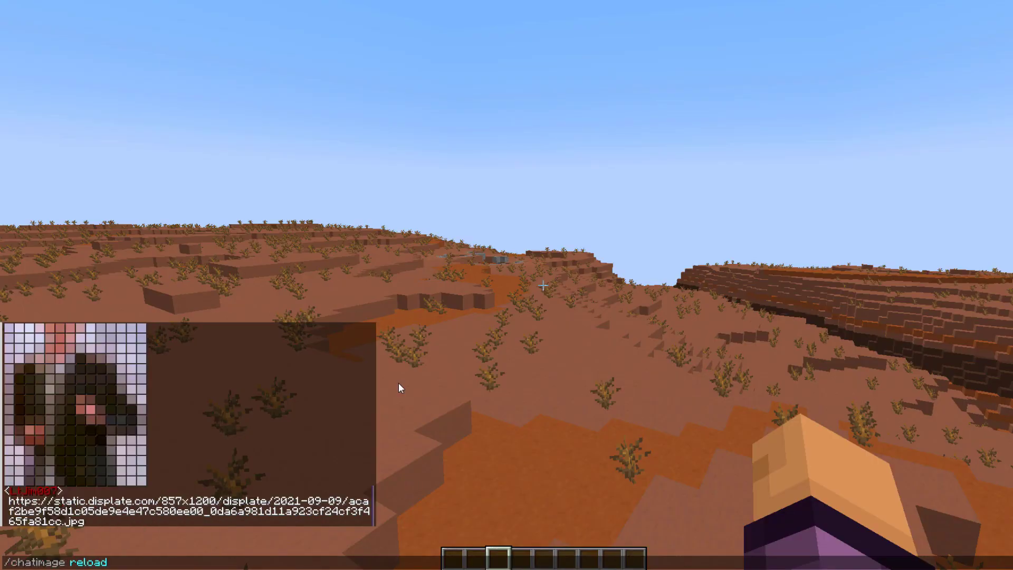
{"action": "key", "text": "Return"}
{"action": "key", "text": "w"}
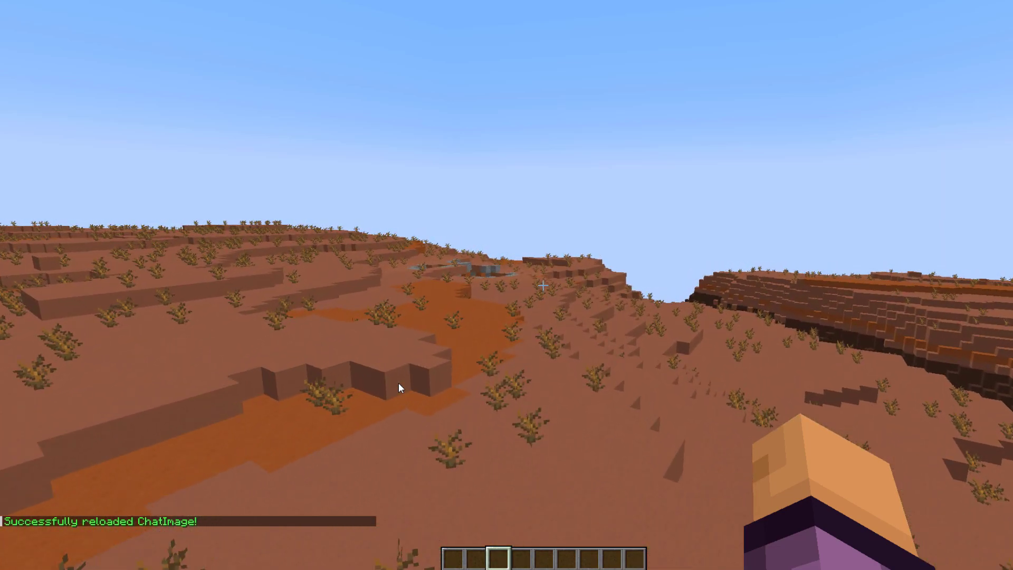
Send the static.displate.com image link in chat again and try a second link to test the explicit content filter.
{"action": "key", "text": "t"}
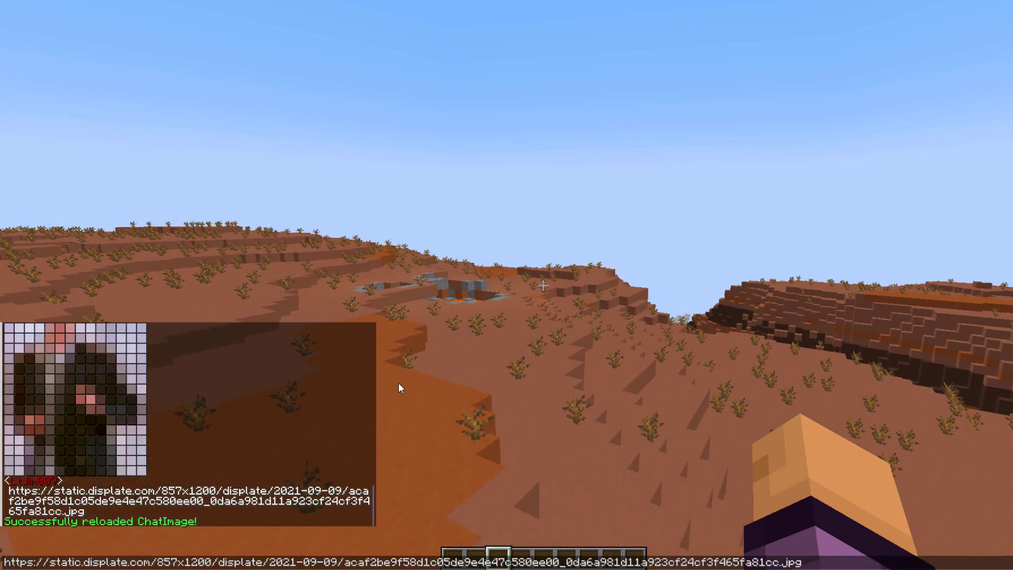
{"action": "key", "text": "Escape"}
{"action": "key", "text": "t"}
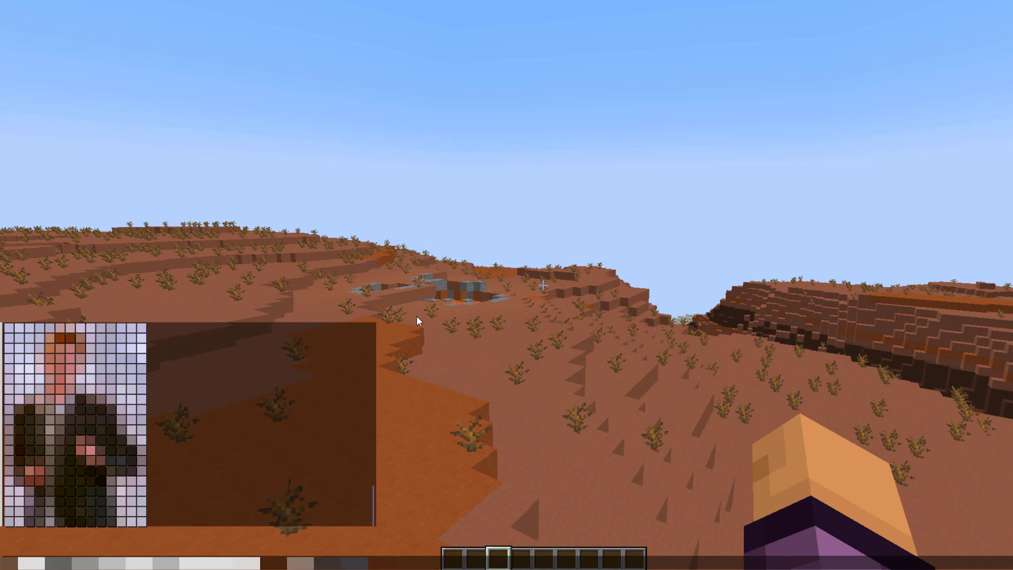
{"action": "key", "text": "Escape"}
{"action": "key", "text": "w"}
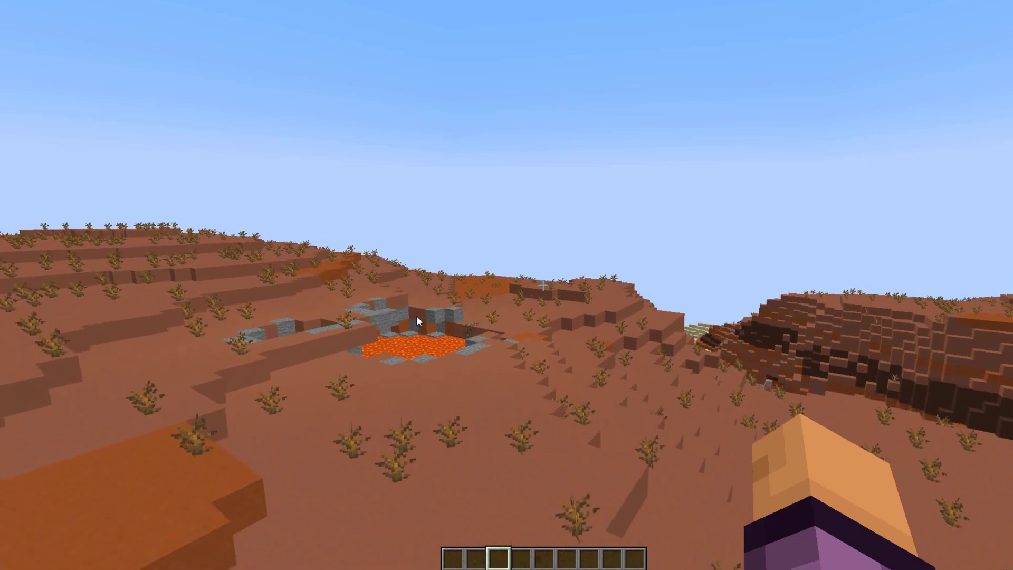
{"action": "key", "text": "w"}
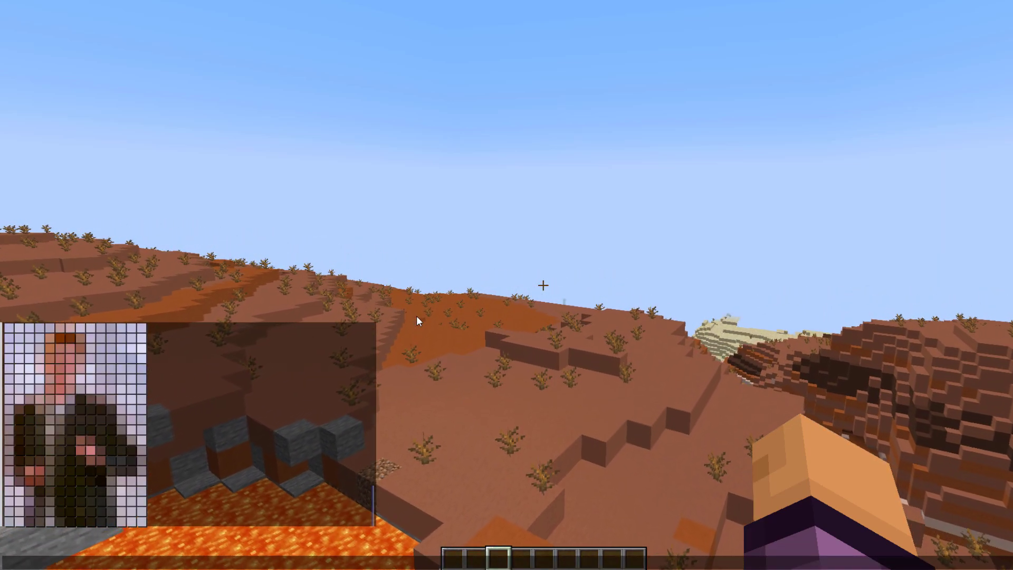